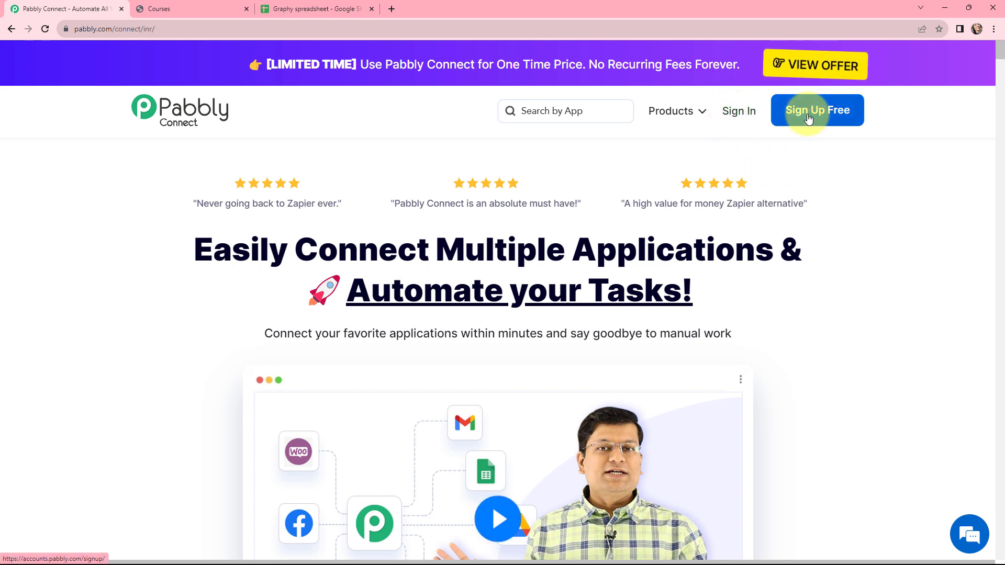
Sign in, open Pabbly Connect and create workflow 'Add Successful Graphy Payments Details to Google Sheets' in folder Graphy
left_click(744, 113)
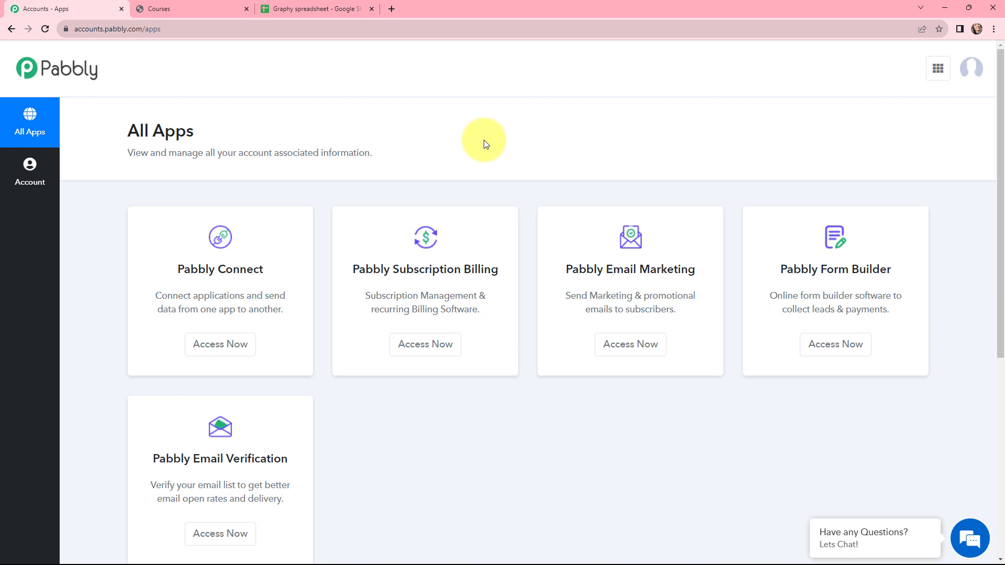
left_click(222, 343)
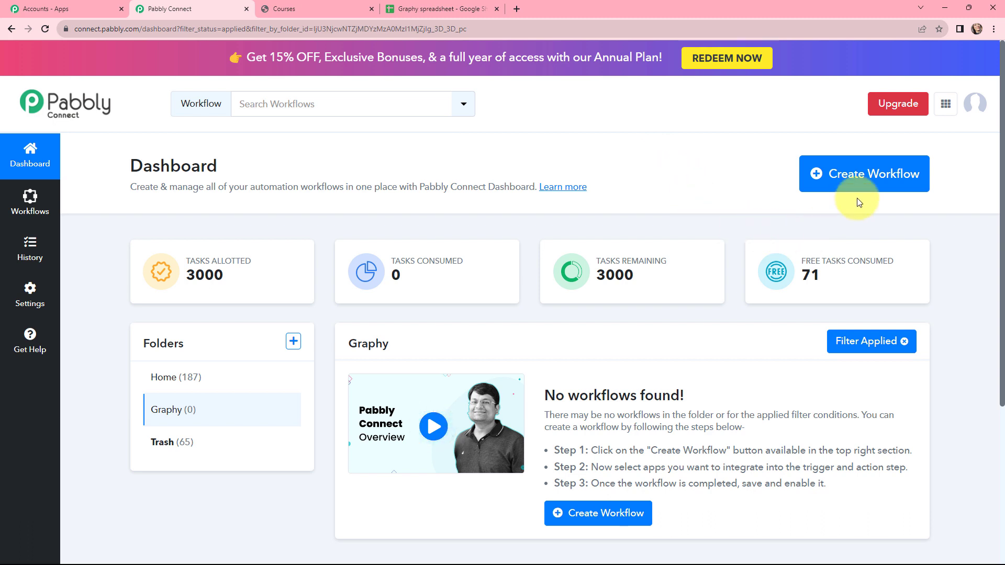
left_click(839, 176)
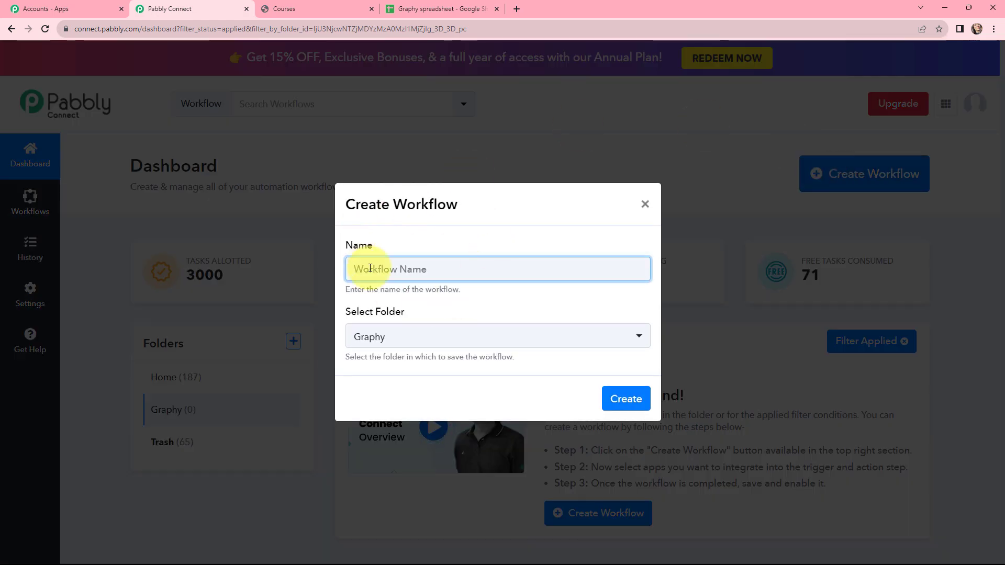
type("Add Successful Graphy Payments Details to Google Sheets")
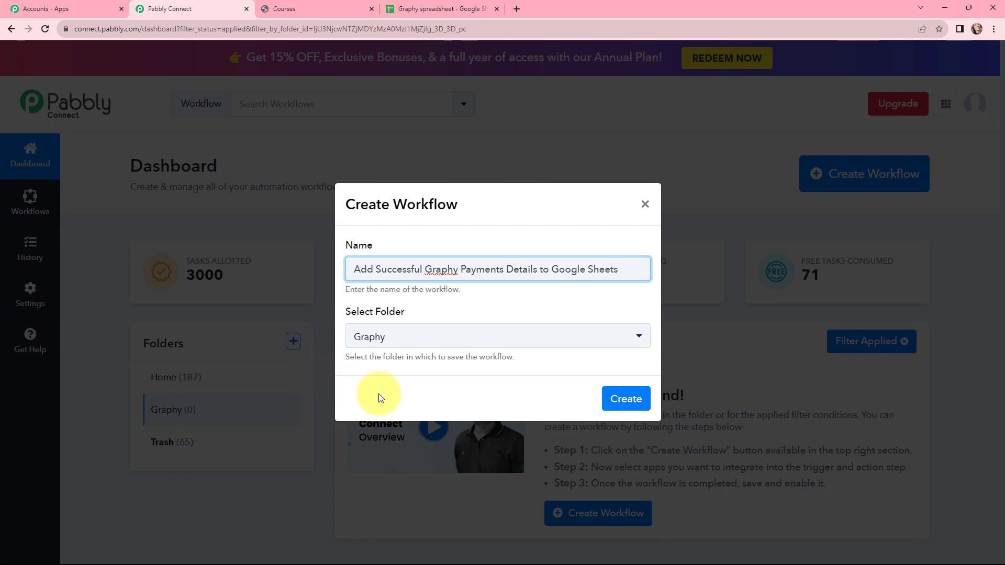
left_click(625, 399)
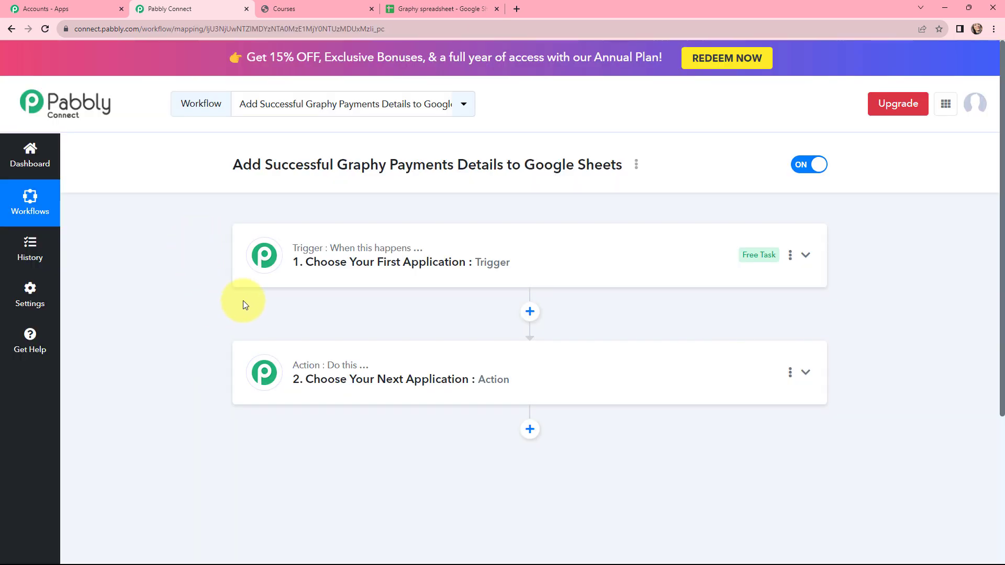
Set the trigger app to Graphy with the Success Transaction trigger event
mouse_move(306, 253)
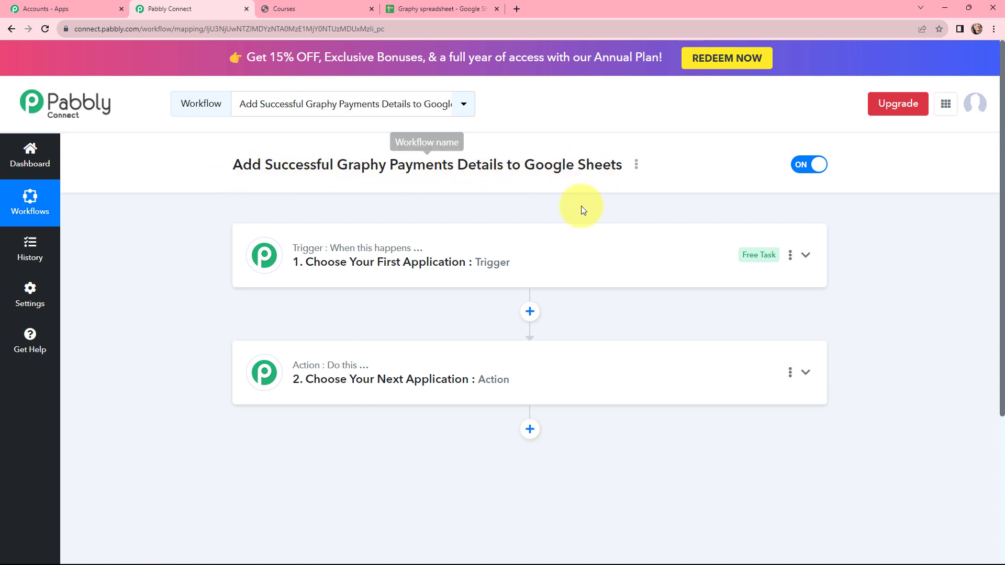
left_click(331, 250)
left_click(331, 330)
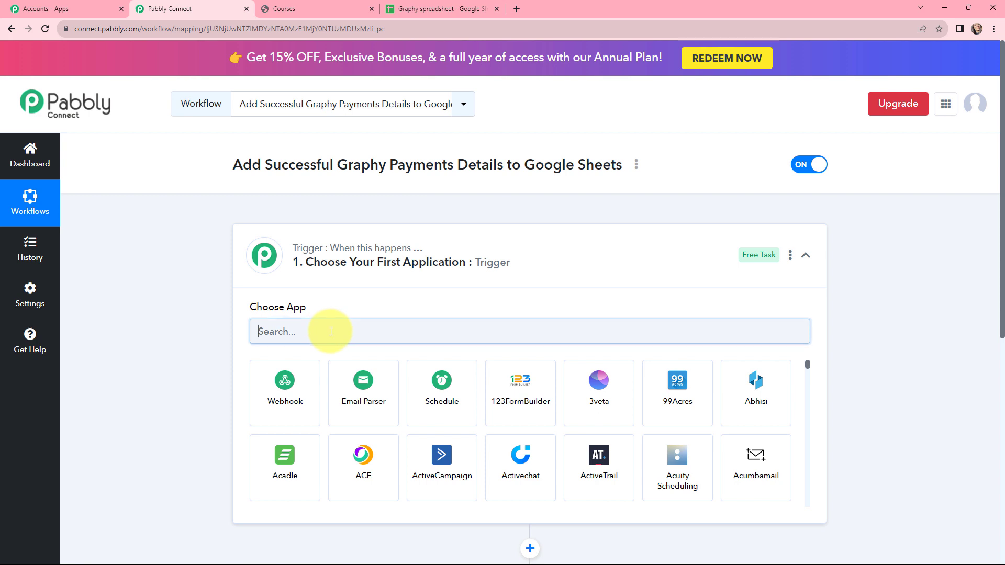
type("graphy")
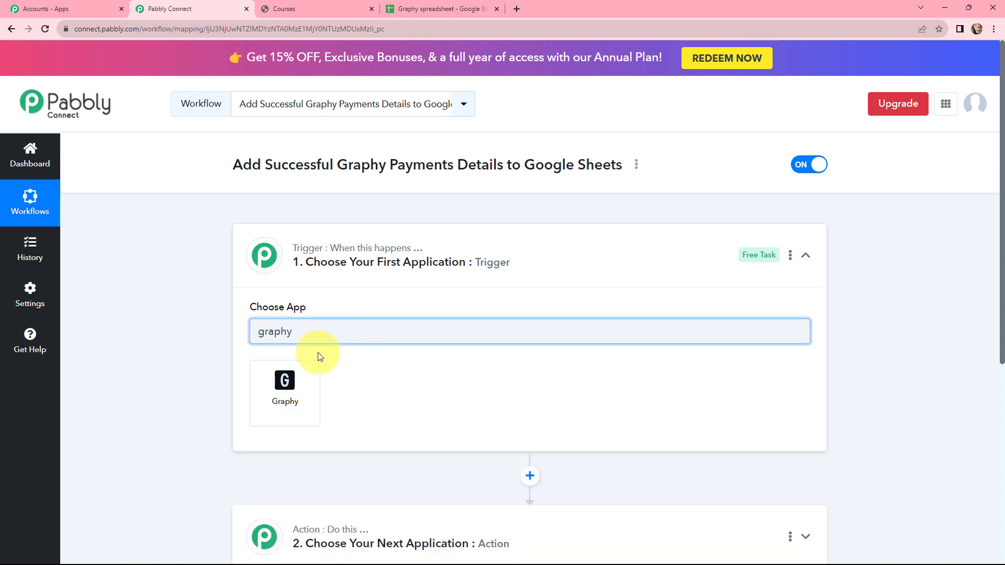
left_click(313, 385)
left_click(318, 386)
scroll(397, 256, "down", 2)
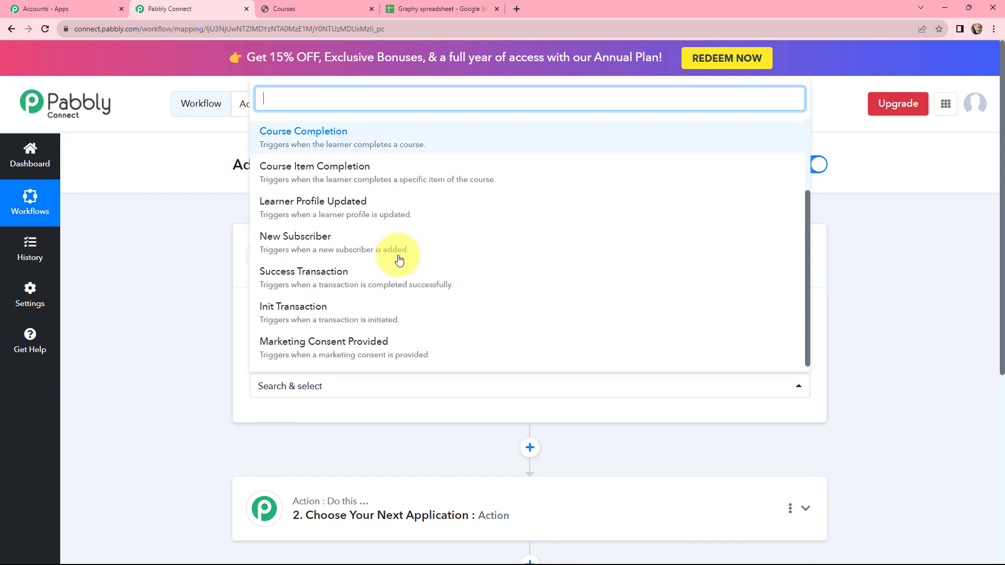
left_click(463, 283)
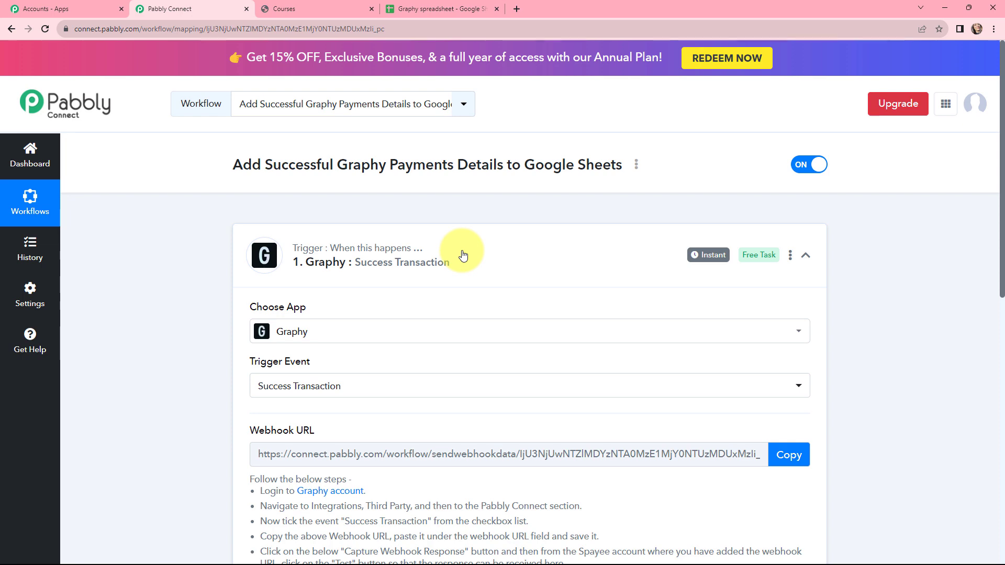
Choose Google Sheets with the Add New Row action event, then collapse both step cards
scroll(463, 252, "down", 10)
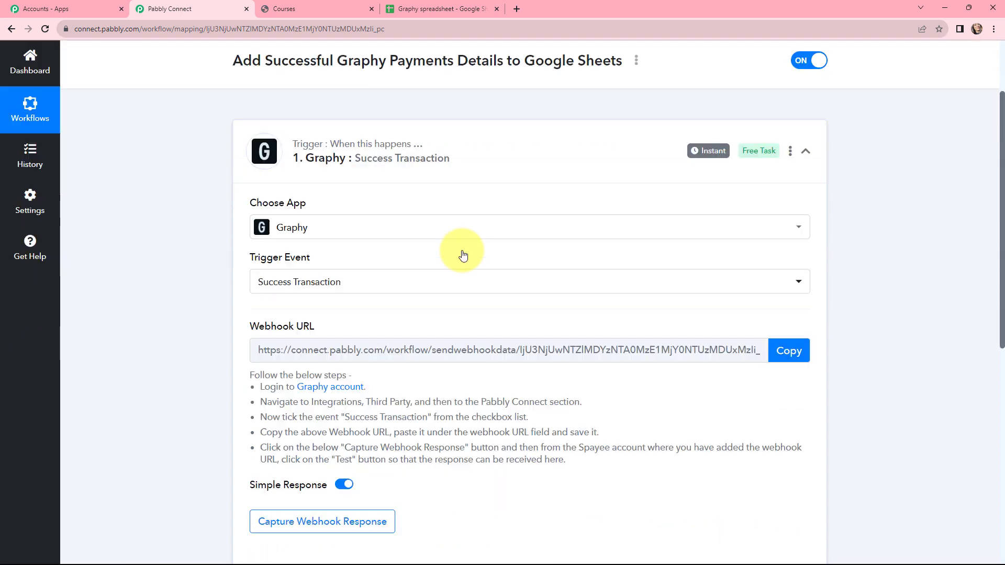
left_click(462, 252)
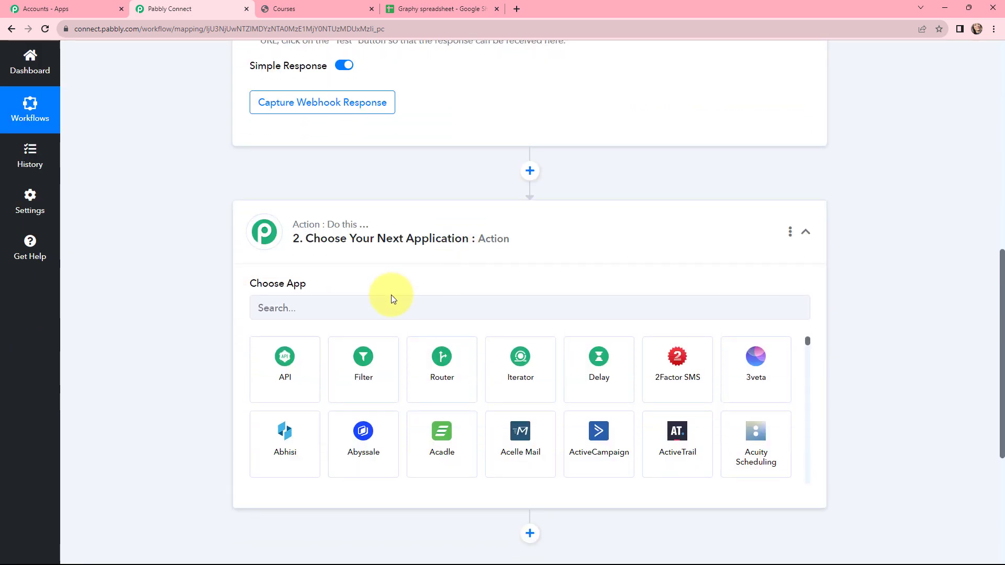
left_click(362, 303)
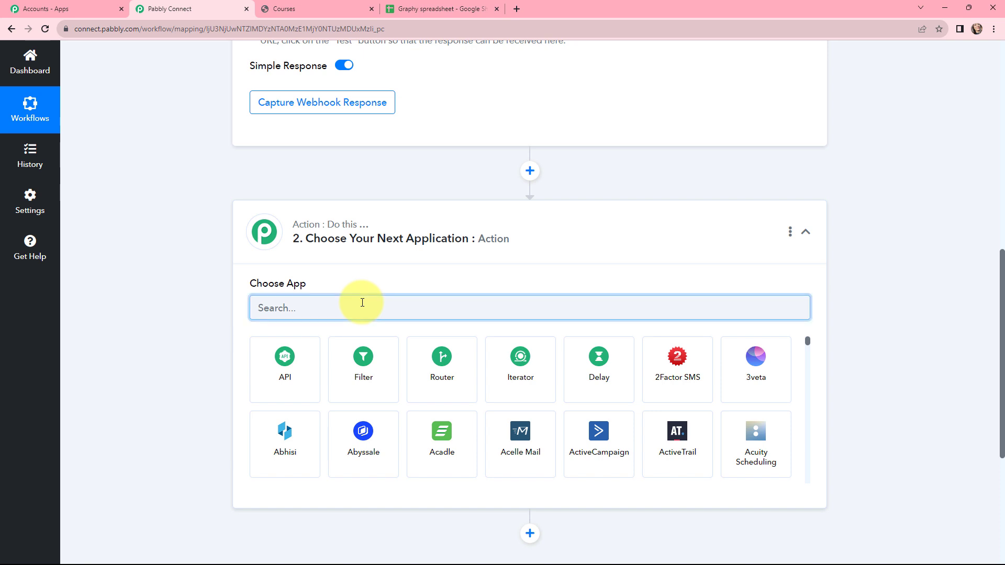
type("google")
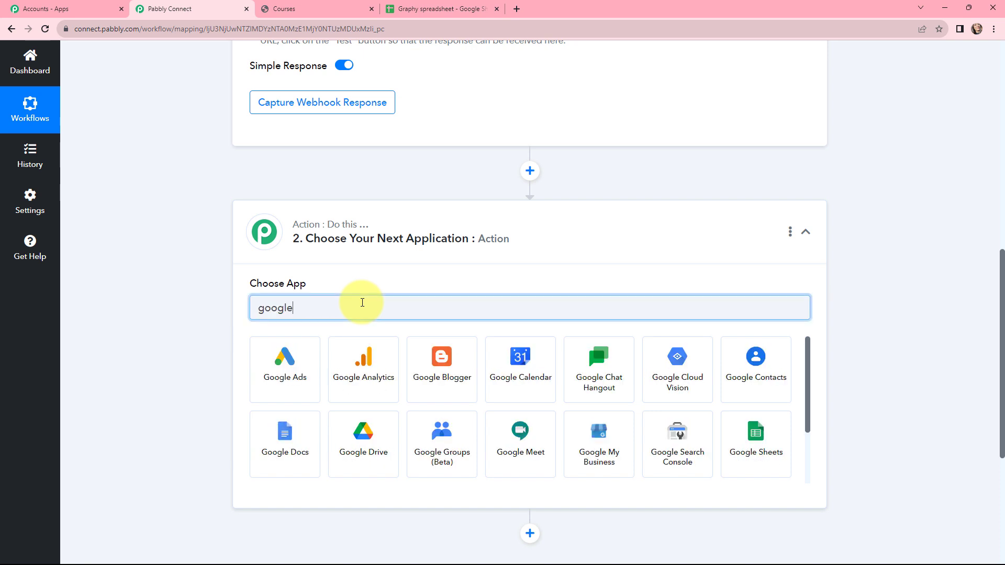
left_click(754, 430)
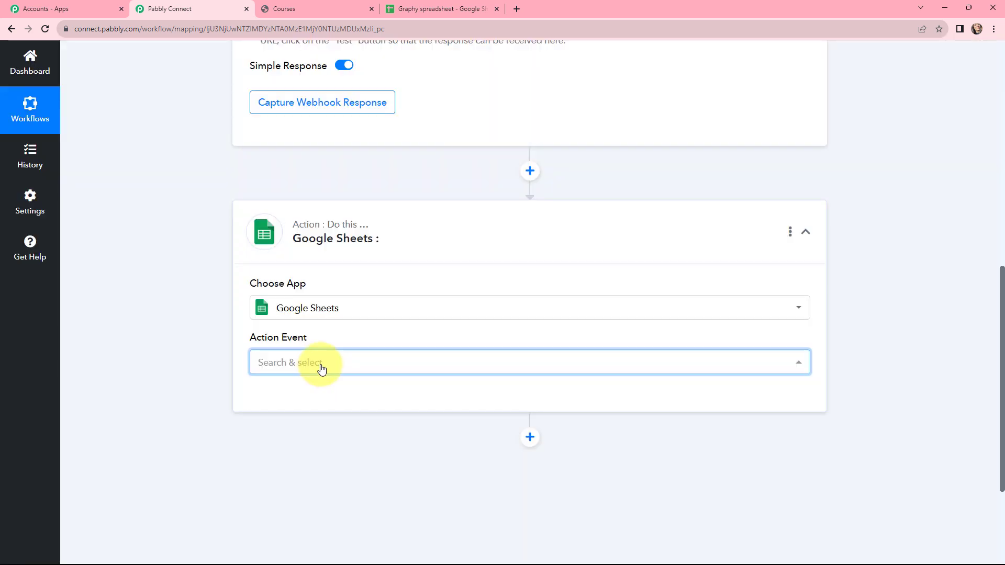
left_click(321, 368)
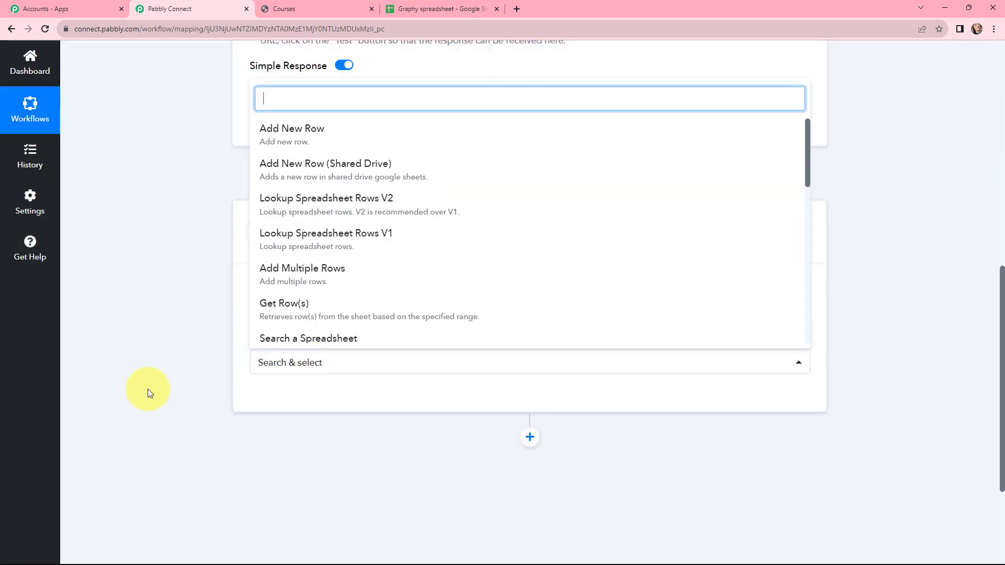
left_click(307, 139)
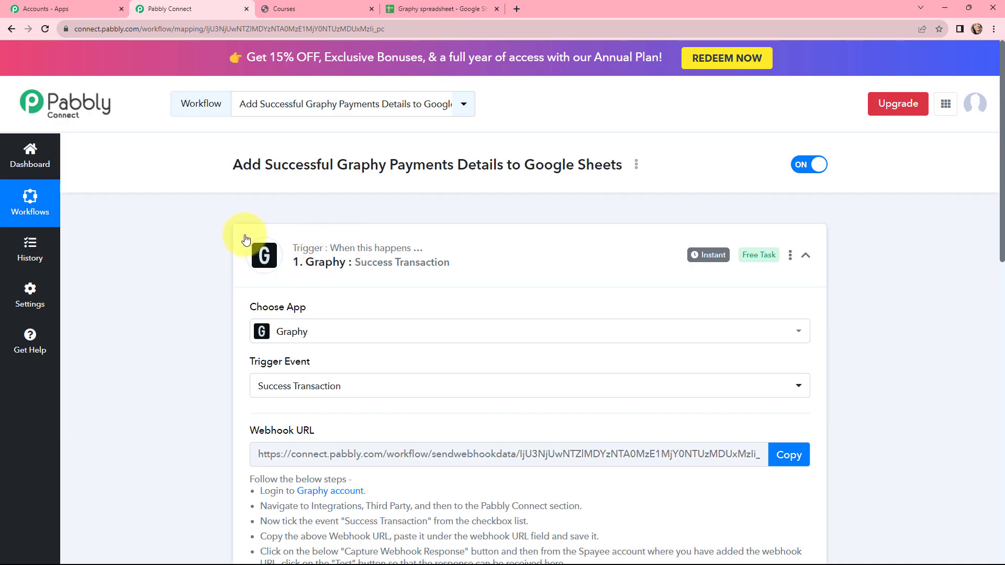
left_click(246, 240)
scroll(361, 346, "down", 2)
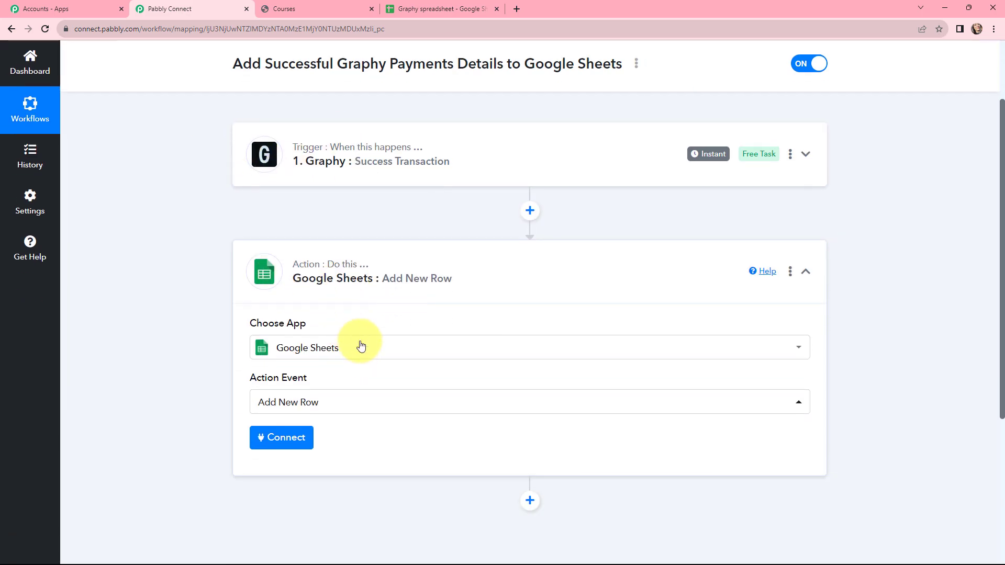
left_click(249, 258)
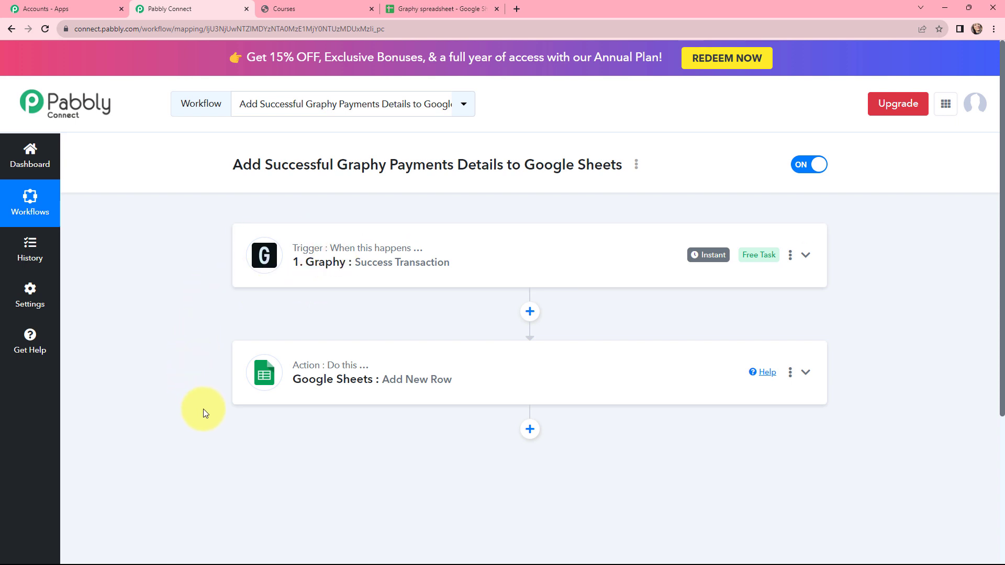
Expand the Graphy trigger, highlight its Webhook URL setup instructions, and switch to the Graphy Courses page
left_click(296, 265)
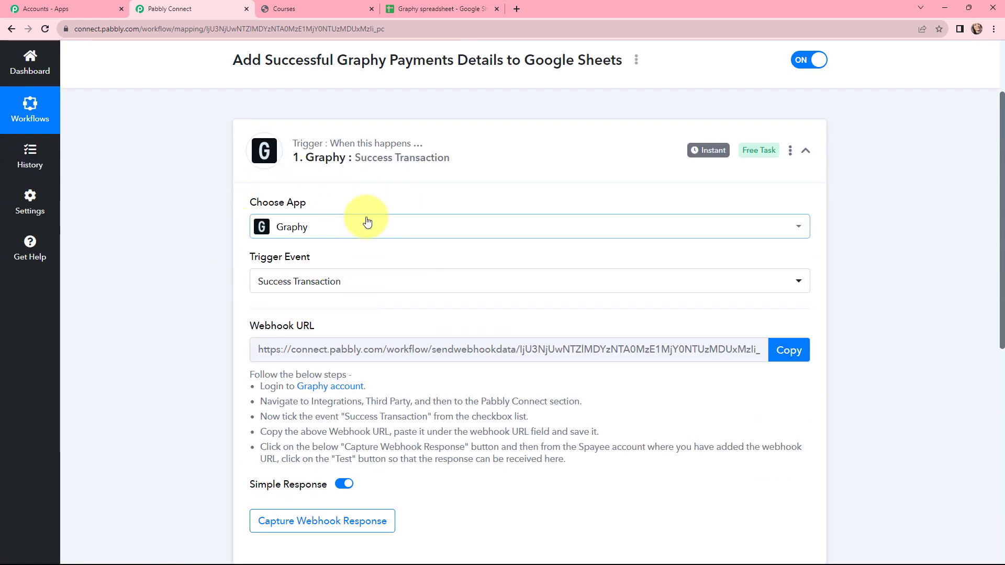
scroll(368, 222, "down", 2)
left_click_drag(251, 220, 323, 232)
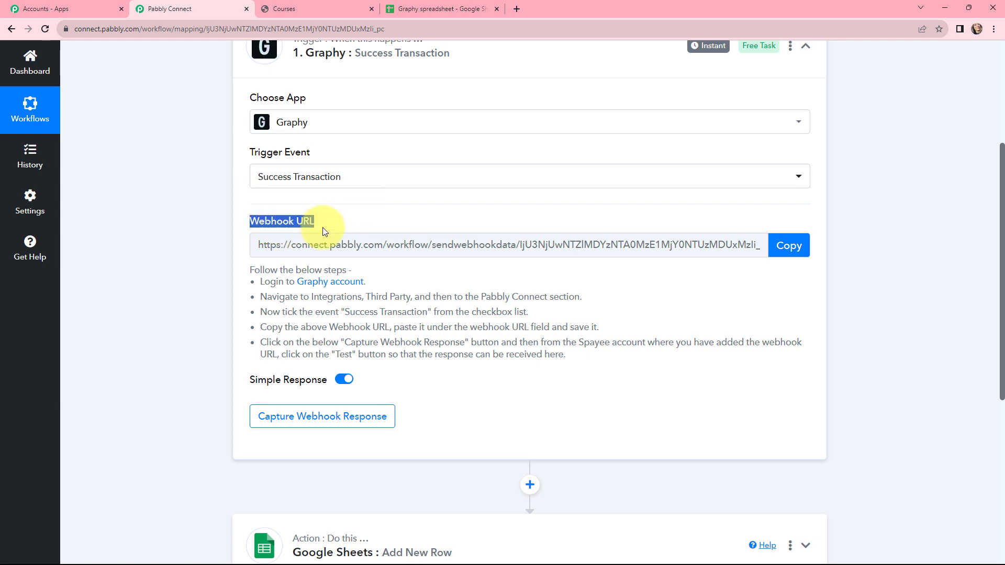
left_click_drag(250, 269, 580, 362)
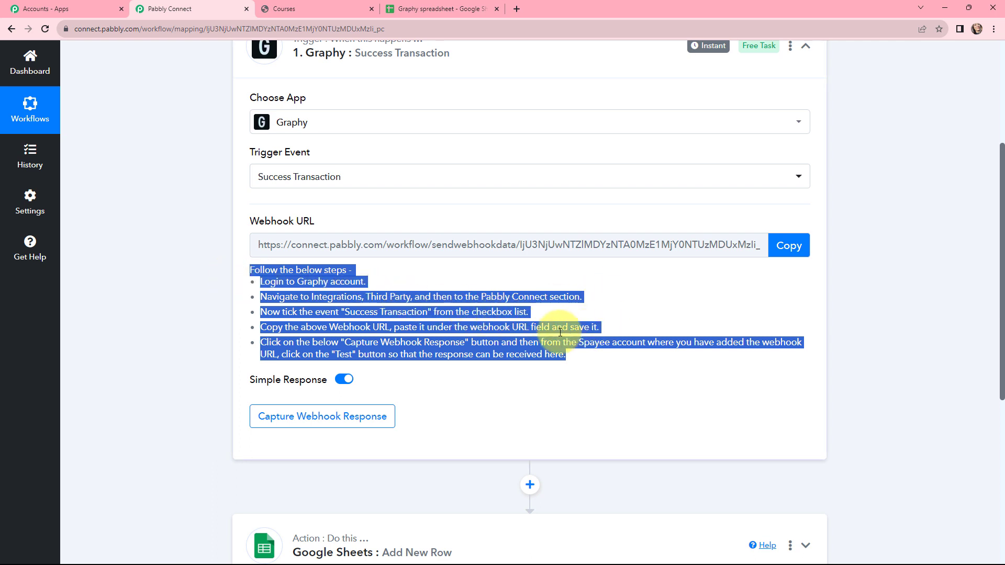
left_click(287, 4)
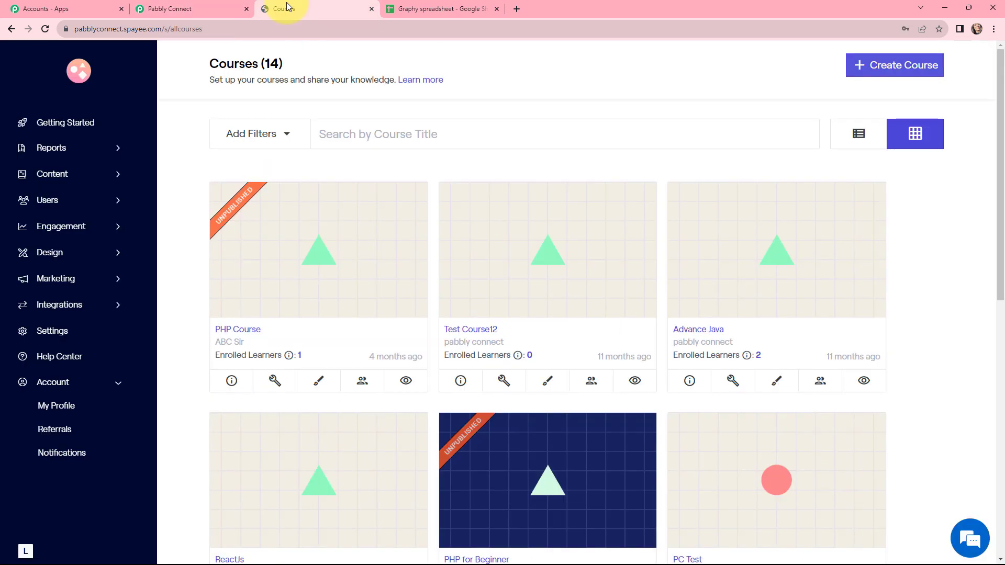
Open Graphy's Webhooks page under Integrations and start a new webhook
left_click(67, 305)
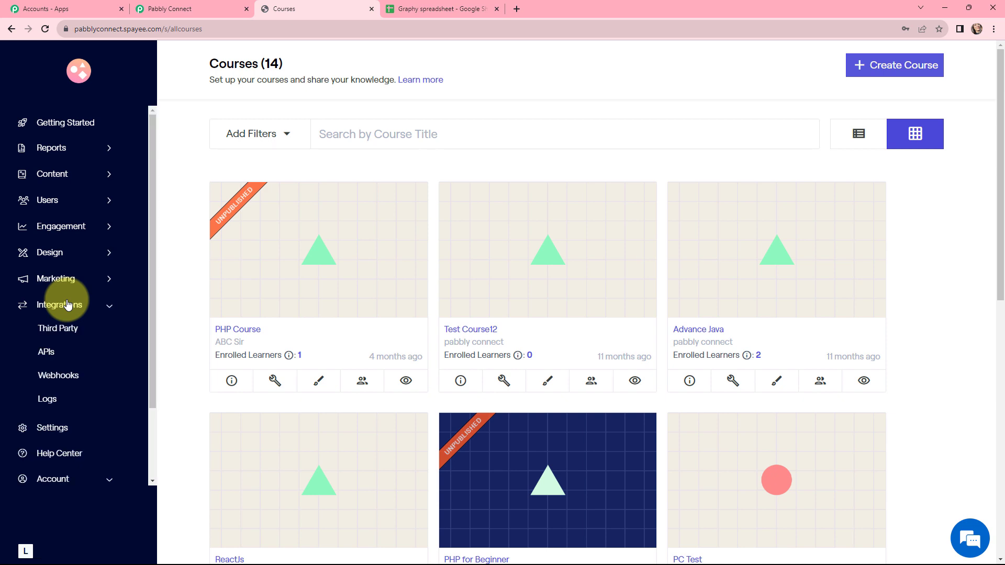
left_click(64, 377)
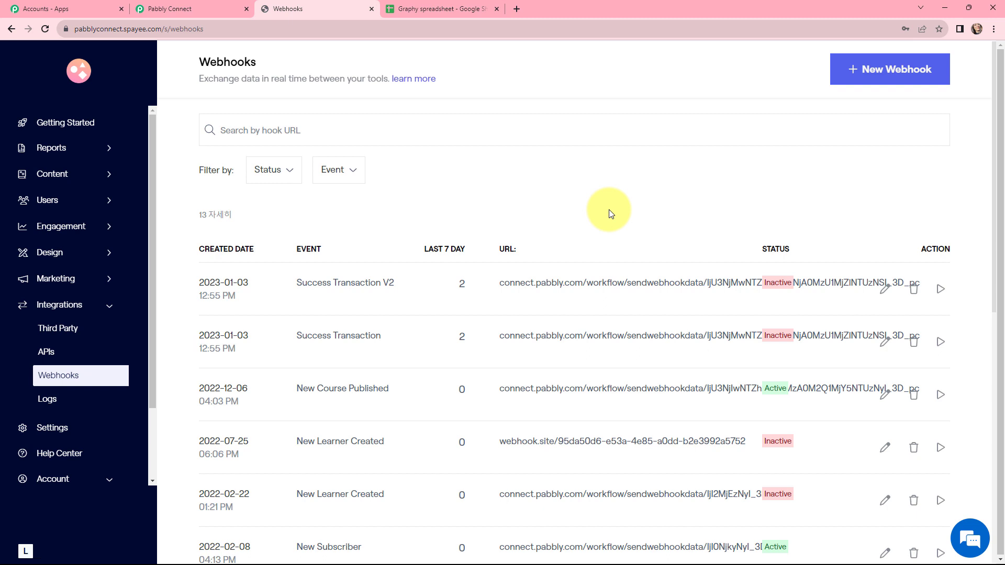
left_click(857, 75)
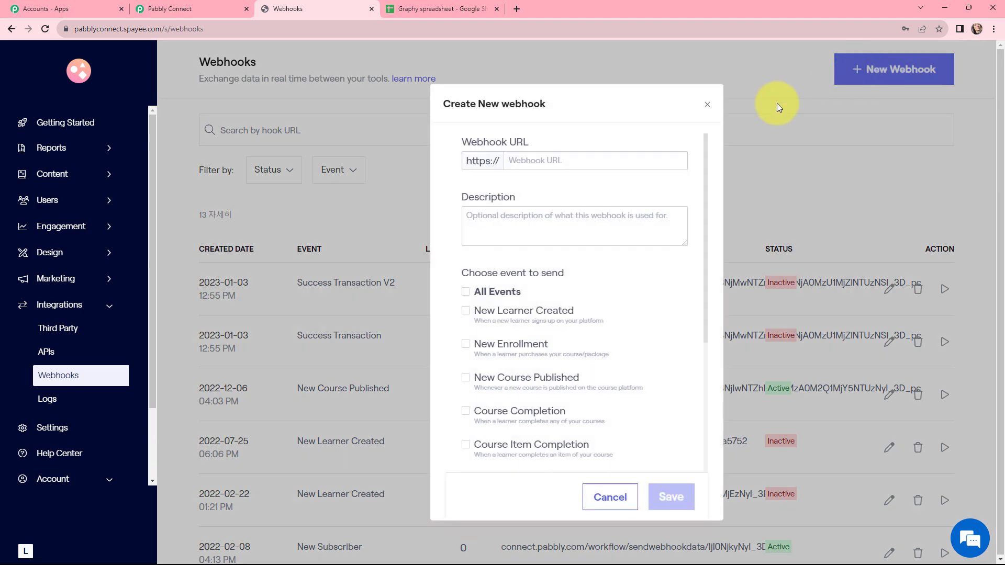
left_click(559, 160)
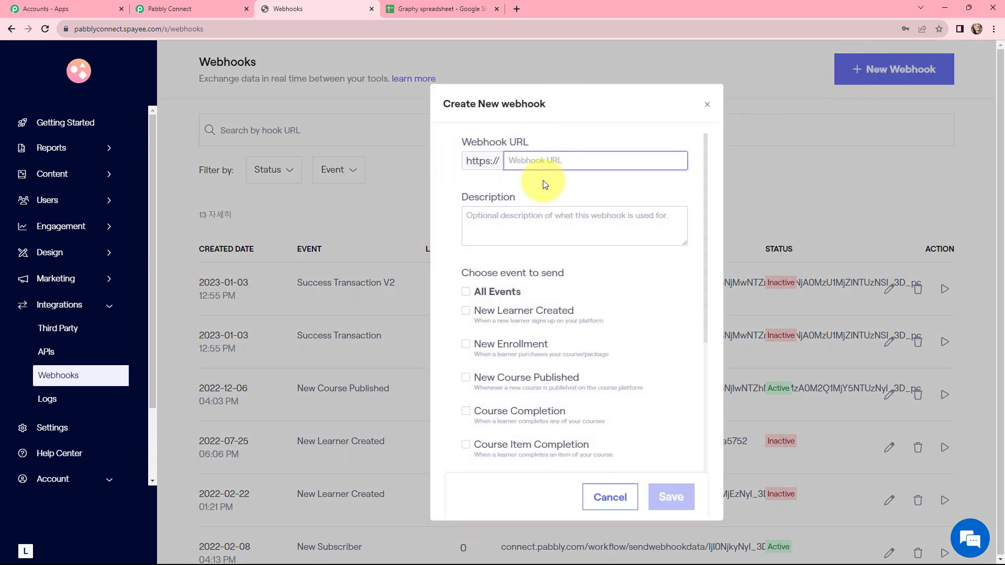
left_click(189, 6)
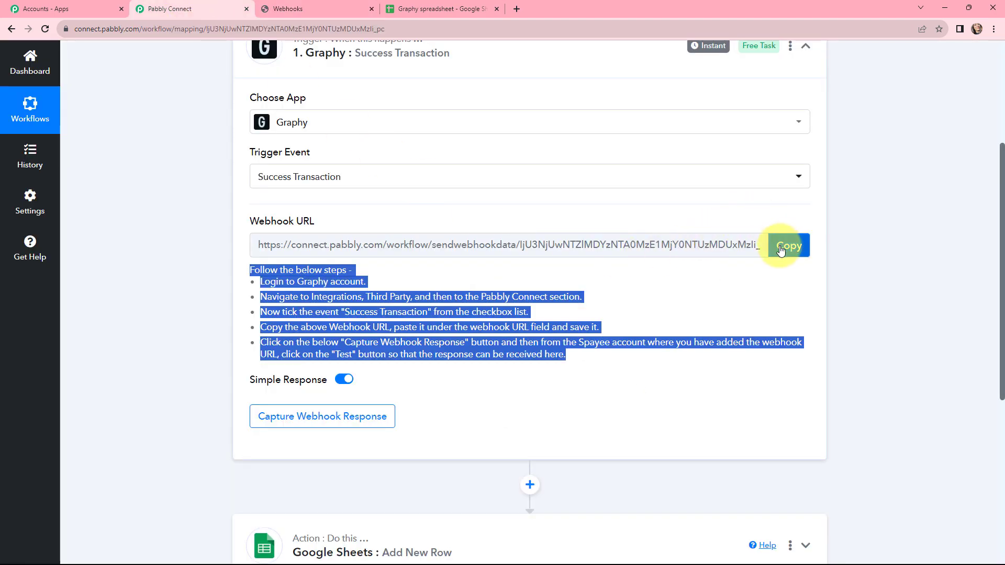
left_click(781, 247)
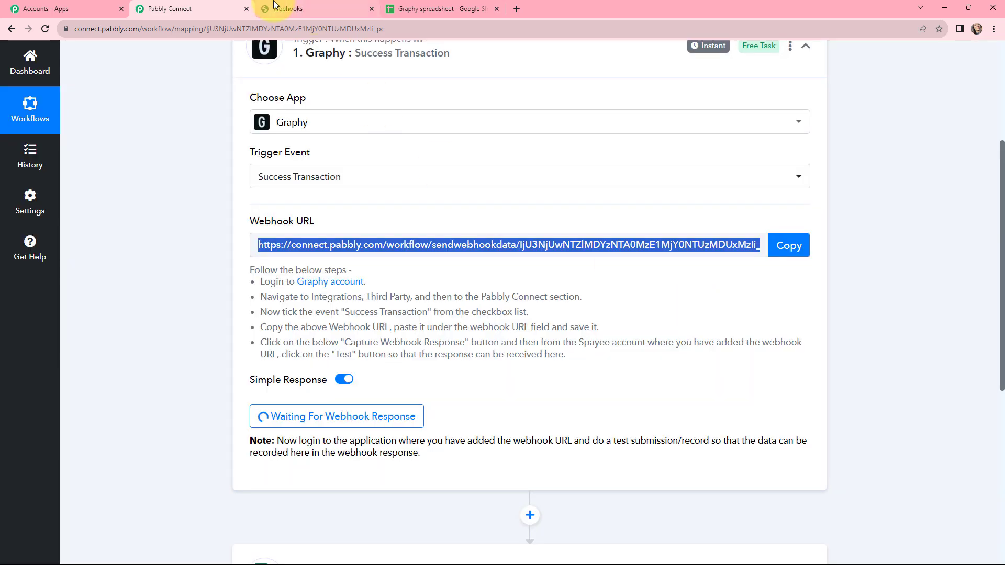
left_click(314, 8)
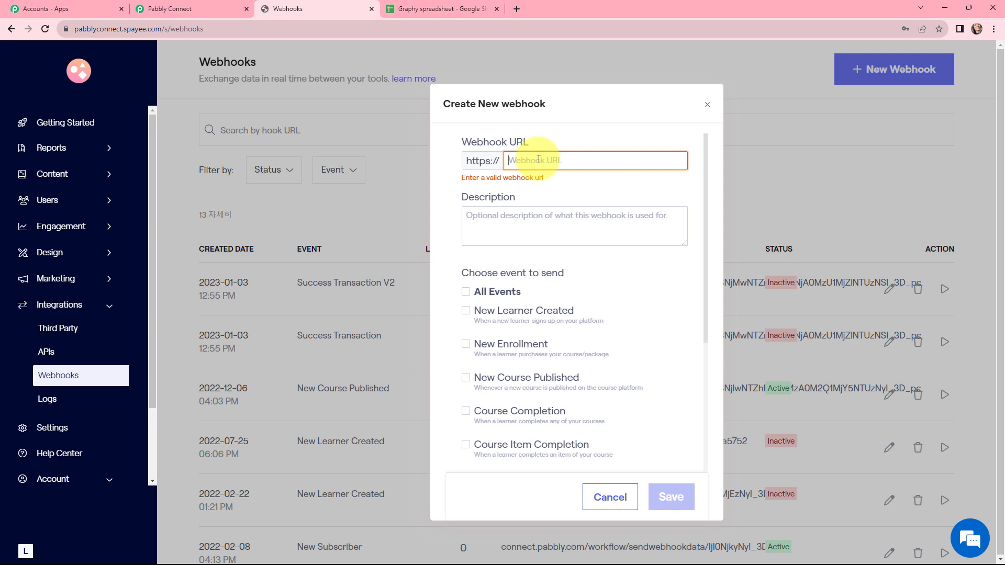
key("ctrl+v")
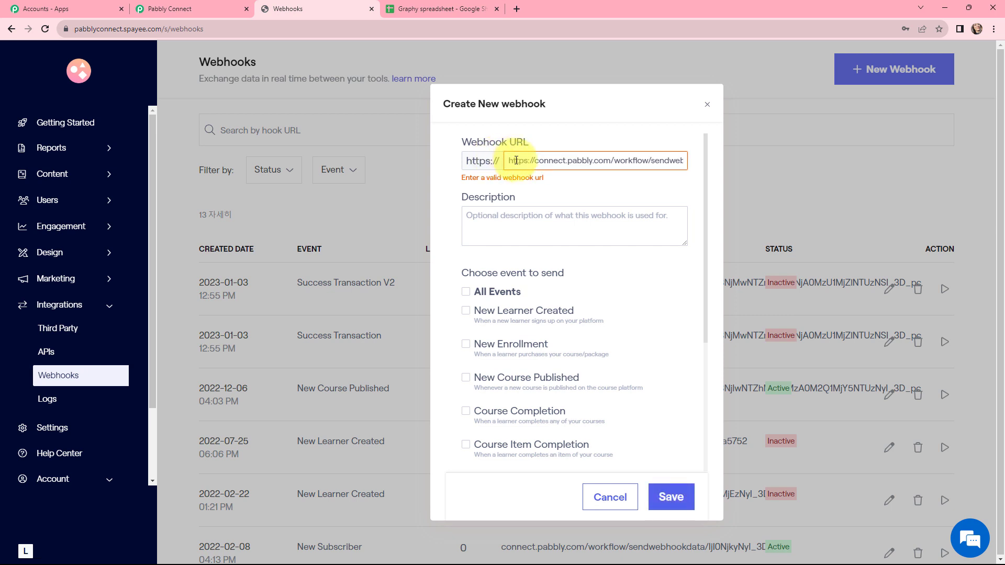
left_click_drag(536, 161, 507, 164)
key("BackSpace")
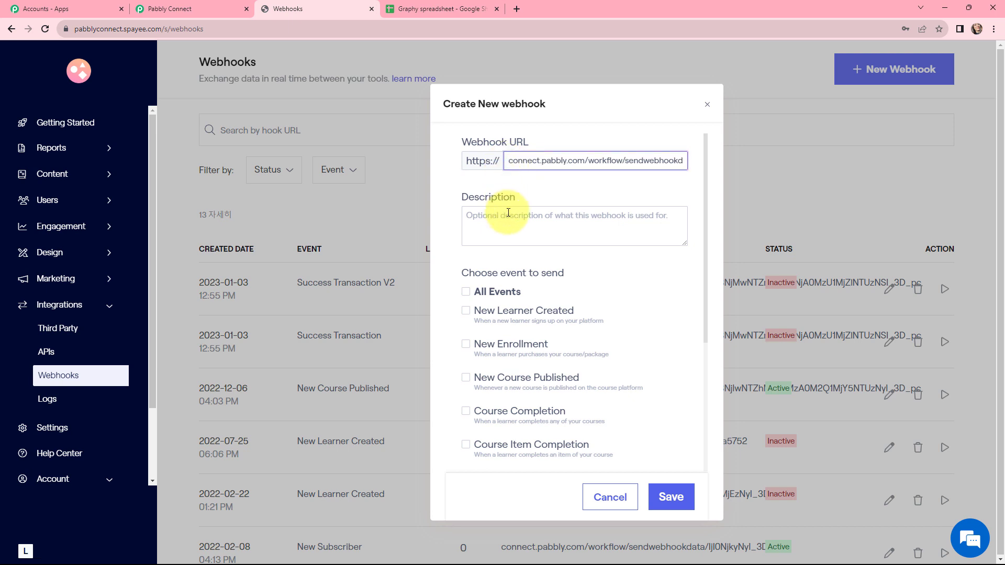
Tick Success Transaction as the webhook event and save the webhook
left_click(507, 213)
scroll(516, 277, "down", 1)
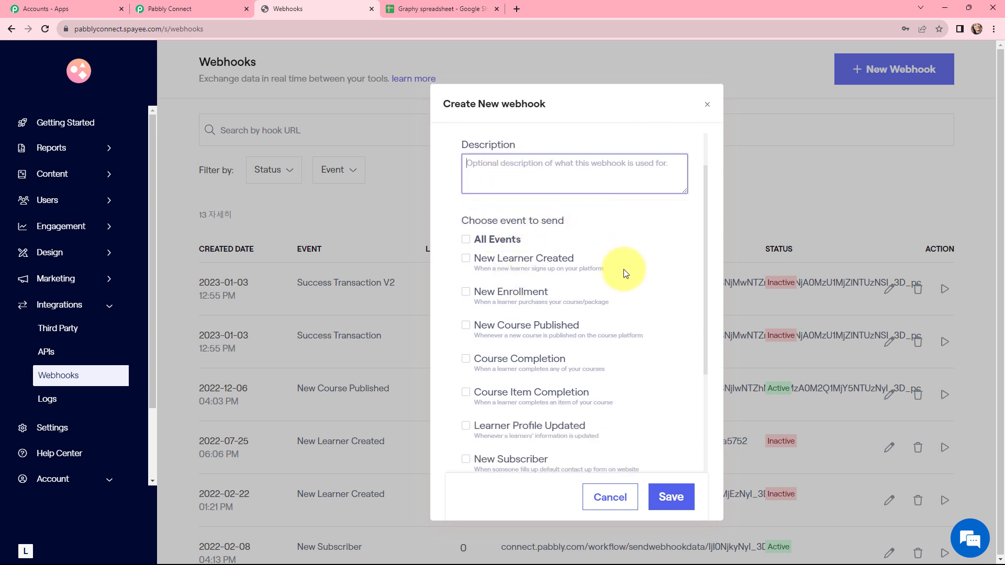
scroll(624, 273, "down", 3)
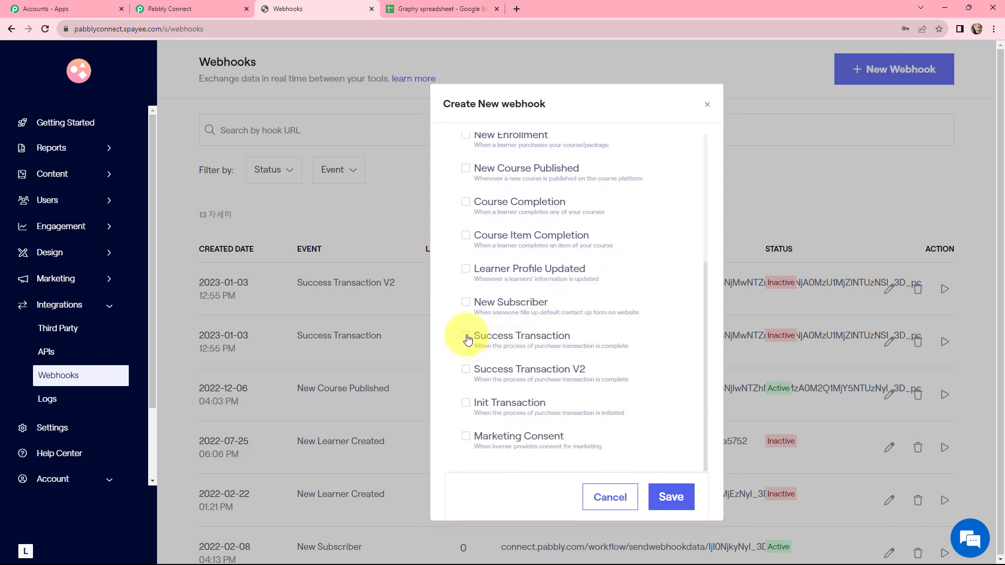
left_click(466, 338)
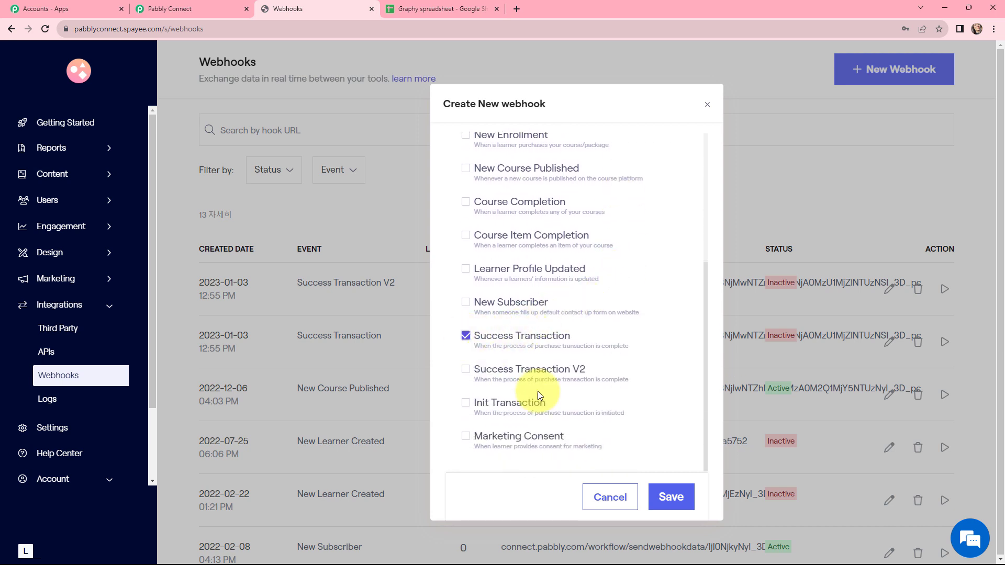
left_click(674, 496)
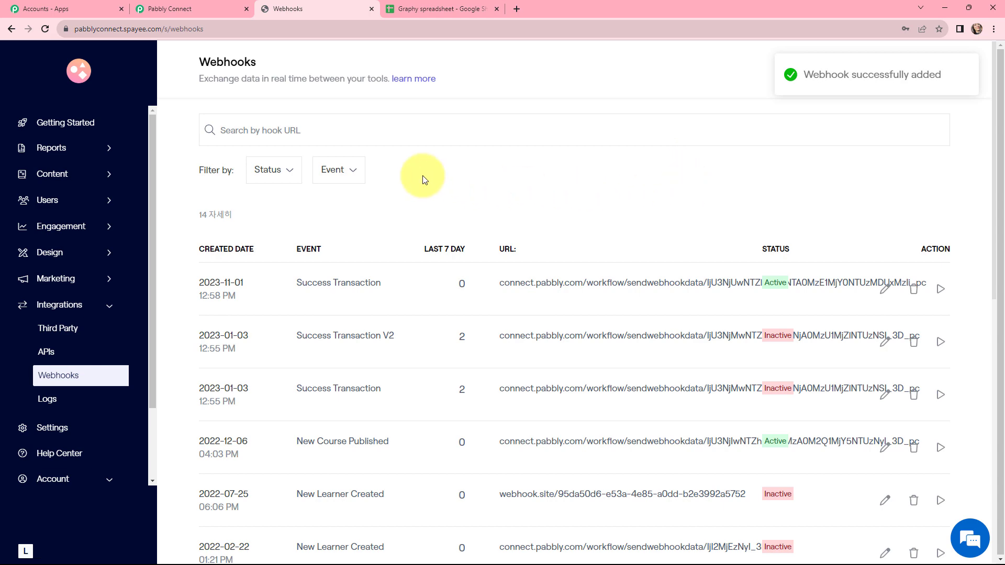
left_click(167, 6)
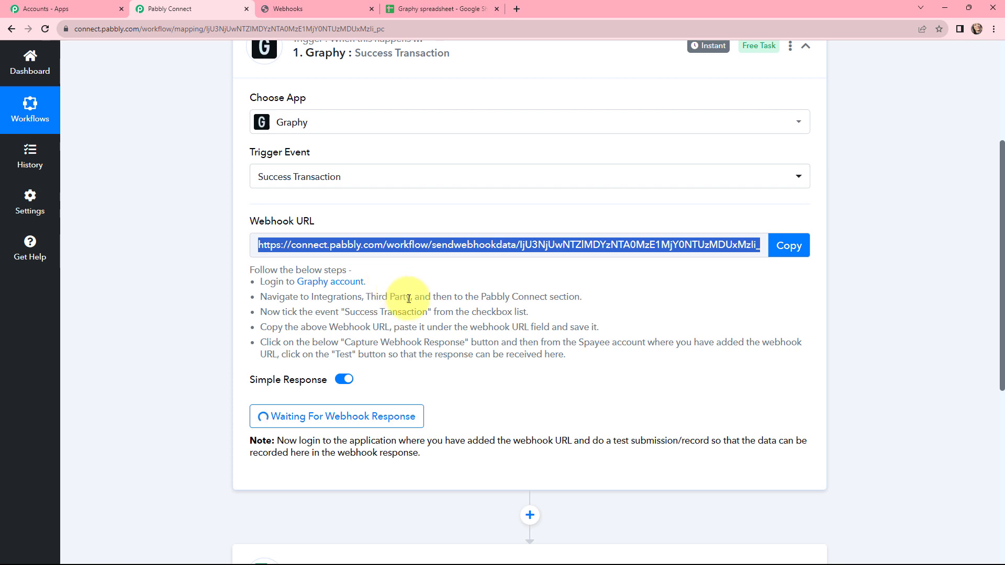
left_click(300, 6)
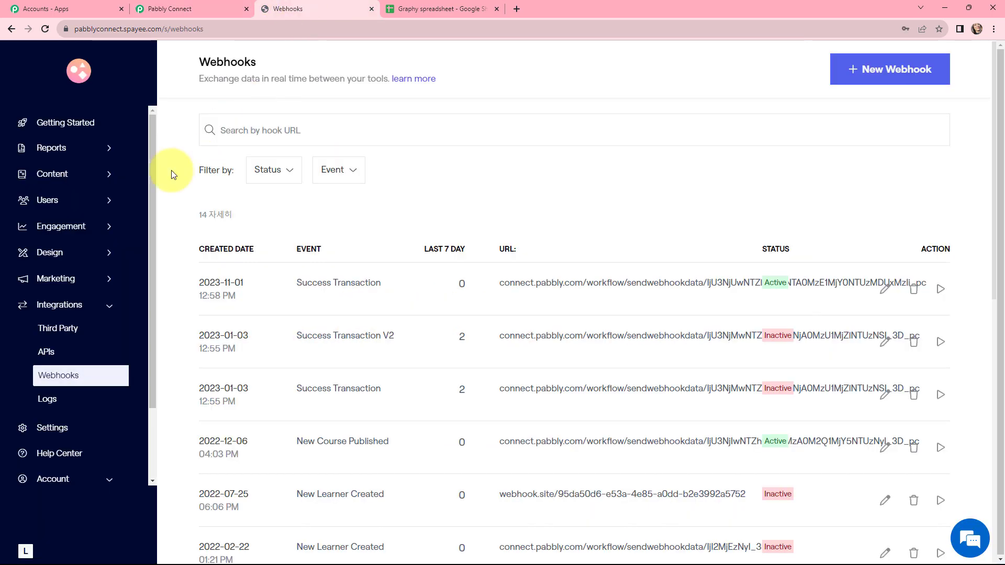
left_click(74, 172)
Add the ₹350 Core PHP Programming course to the cart and check out to the payment step
left_click(72, 206)
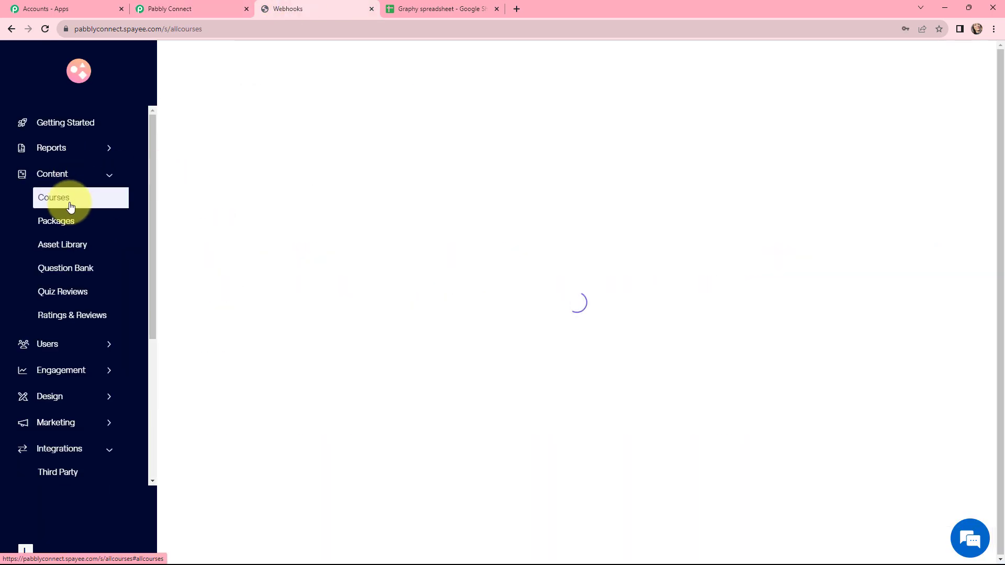
scroll(415, 213, "down", 4)
scroll(417, 216, "down", 4)
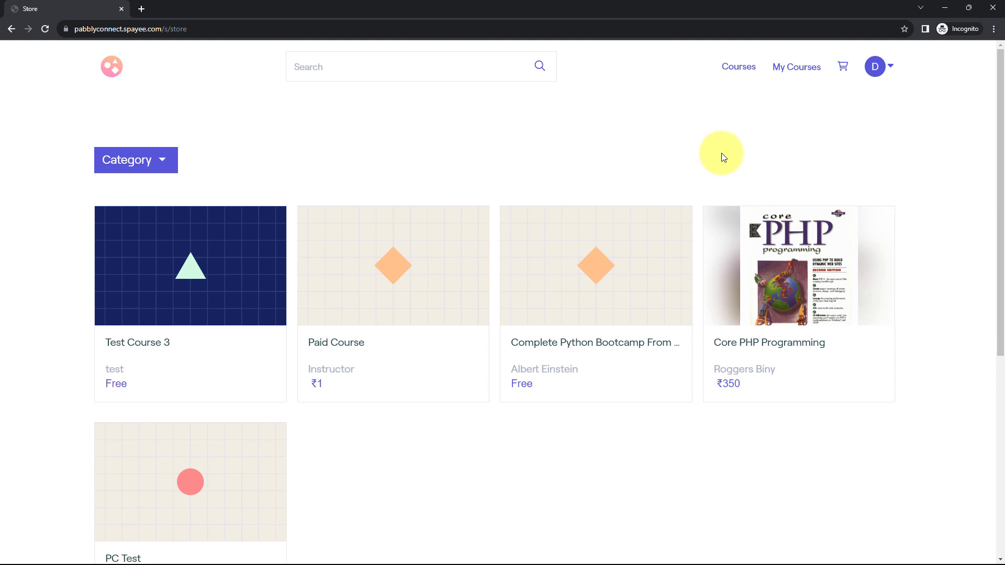
scroll(730, 146, "down", 2)
left_click(802, 149)
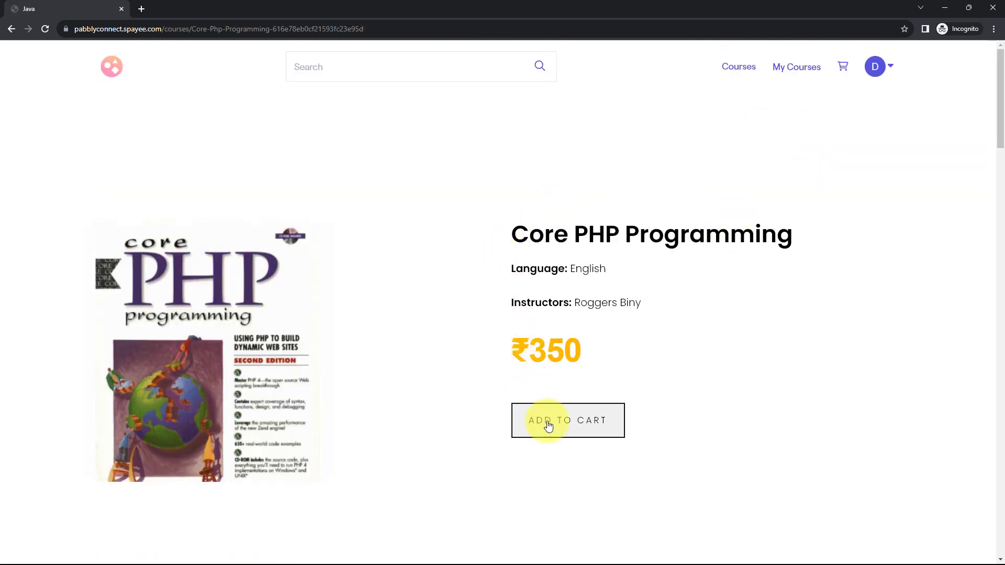
left_click(564, 426)
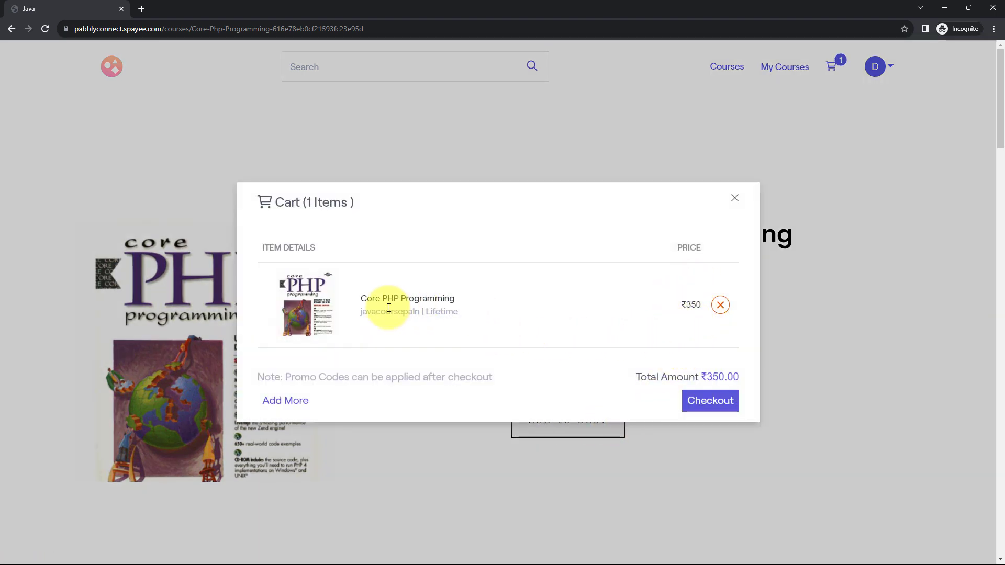
left_click(702, 405)
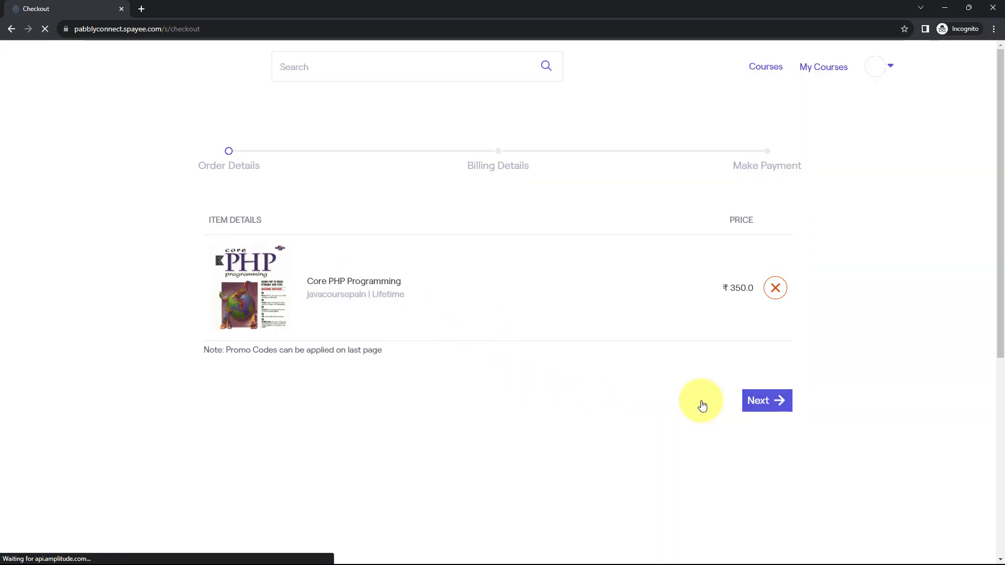
left_click(771, 403)
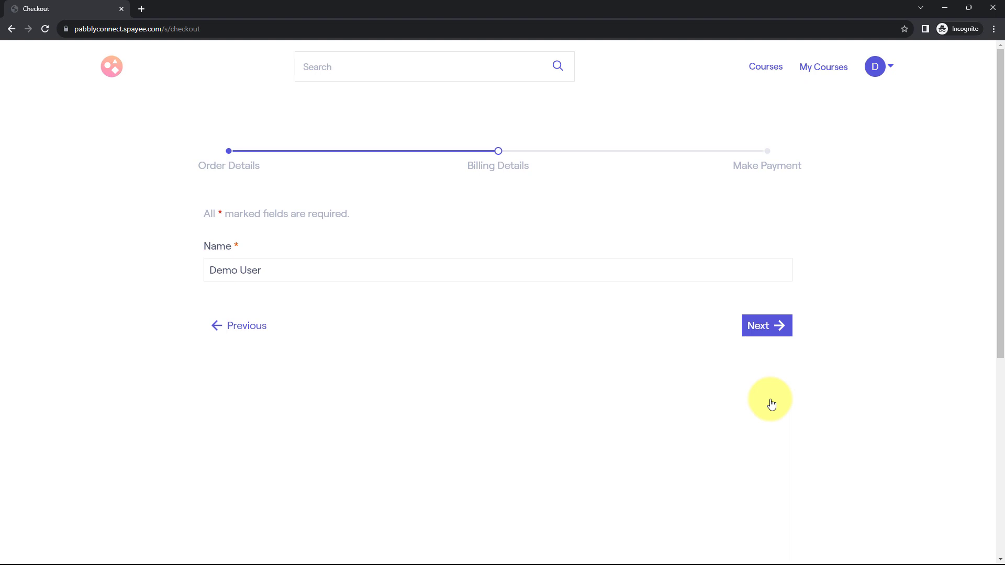
left_click(762, 328)
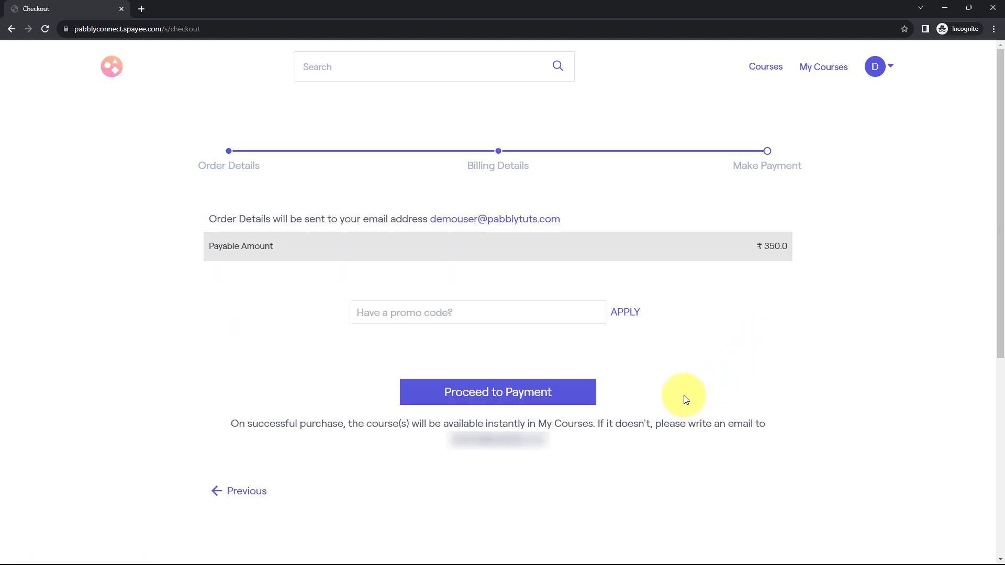
Pay by card, entering the test card number, expiry date and security code
left_click(501, 393)
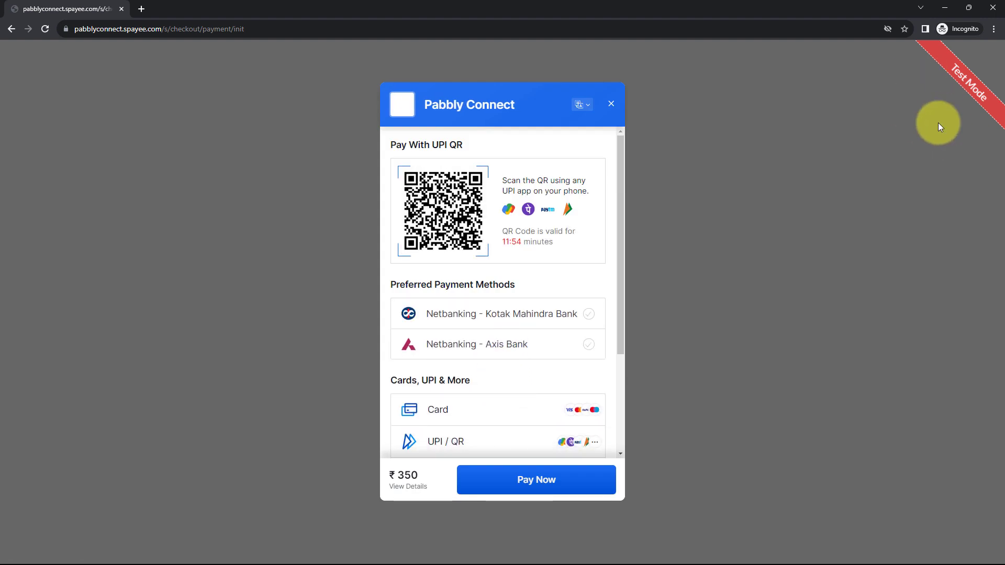
scroll(442, 293, "down", 3)
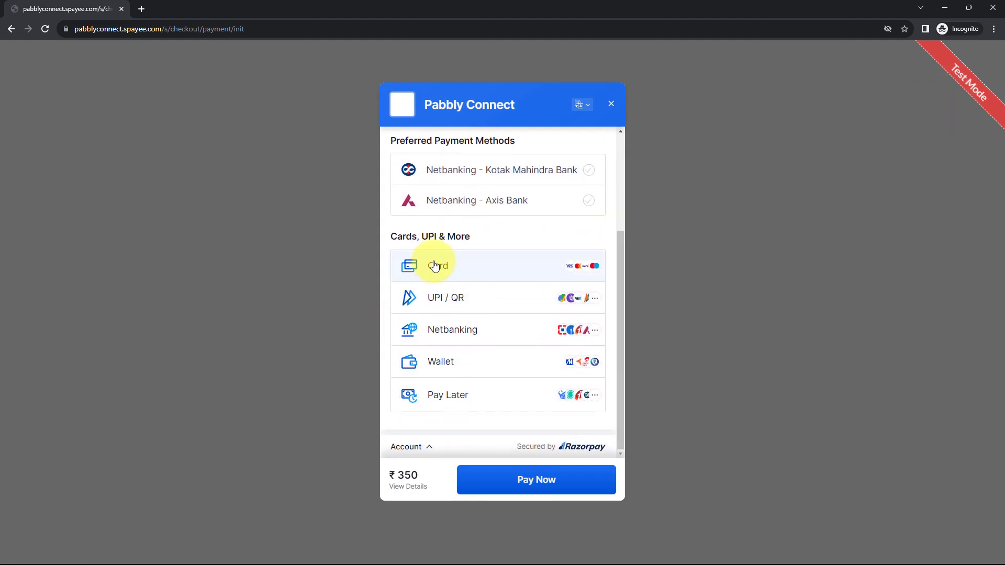
left_click(435, 266)
left_click(441, 176)
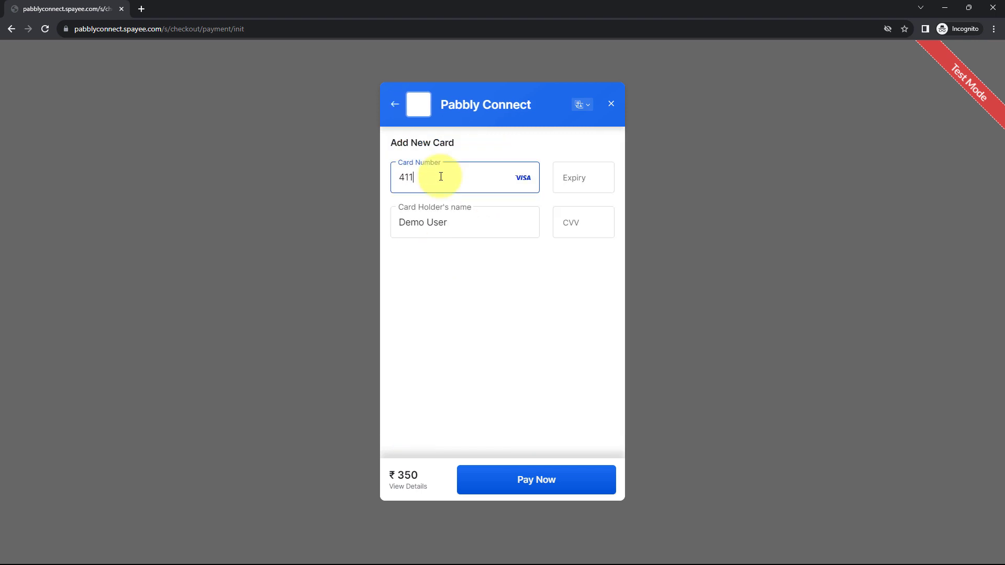
type("4111 1111 1111 1111")
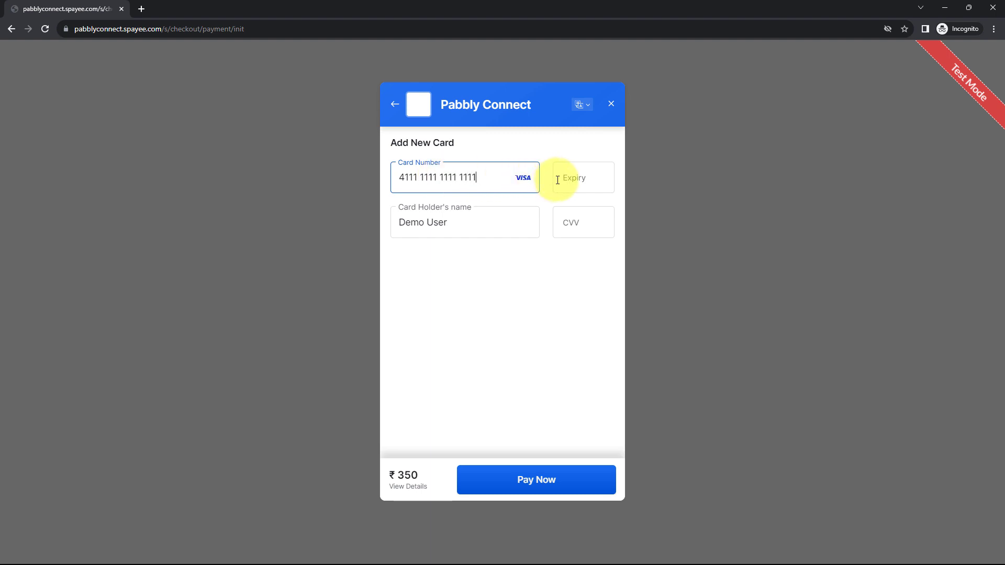
left_click(557, 180)
type("1123")
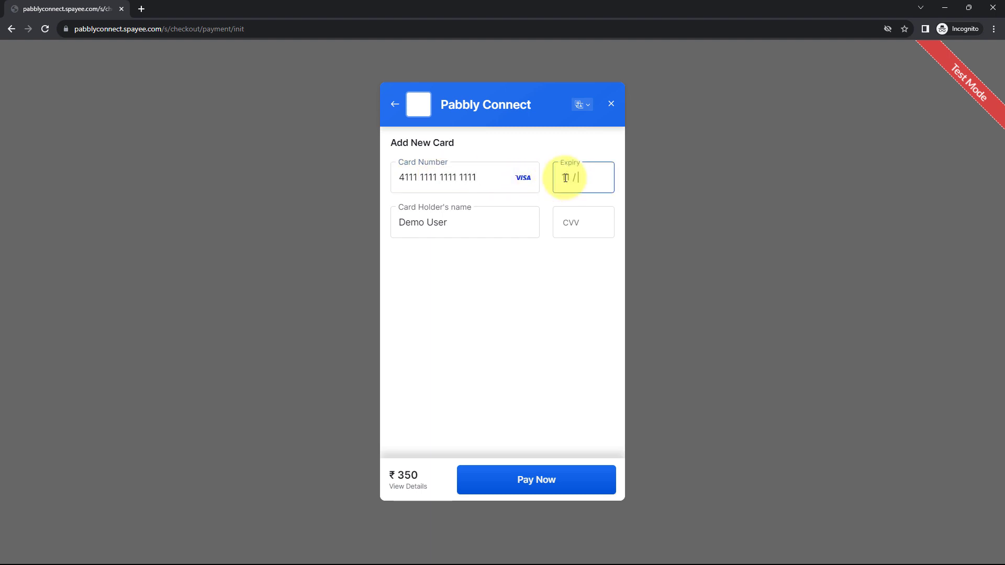
type("123")
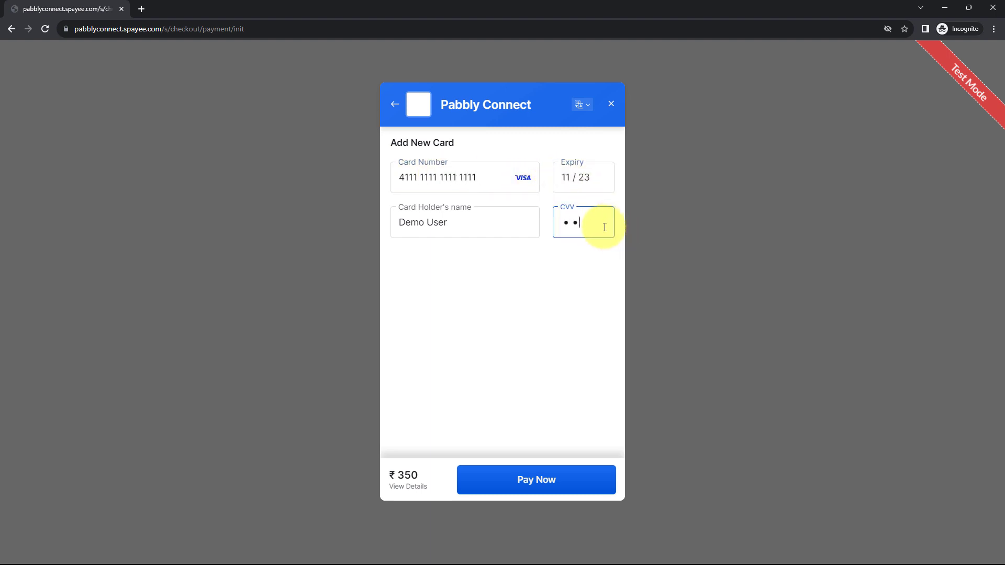
left_click(572, 488)
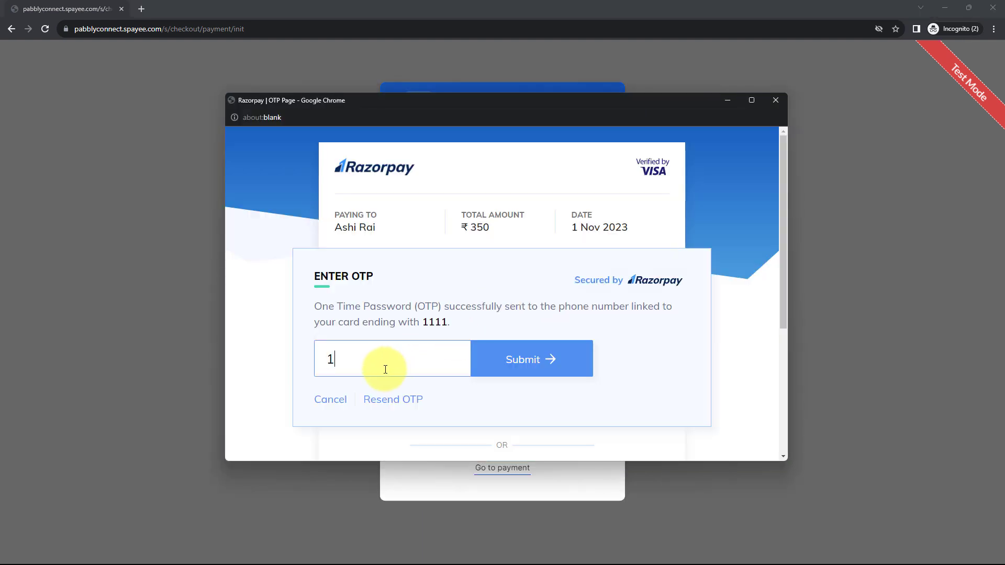
Submit the test one-time password to complete the ₹350 payment
left_click(385, 369)
type("1111")
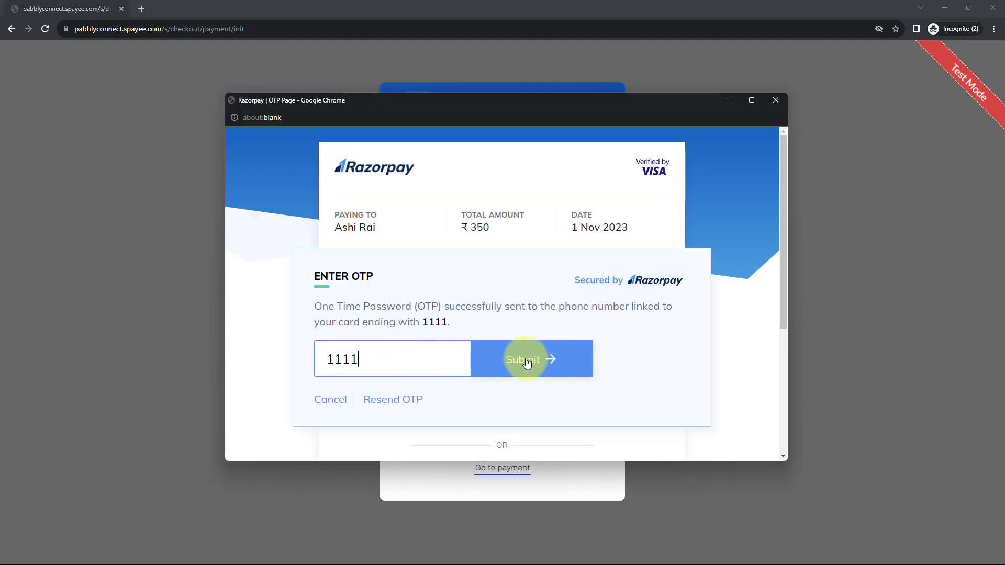
left_click(527, 362)
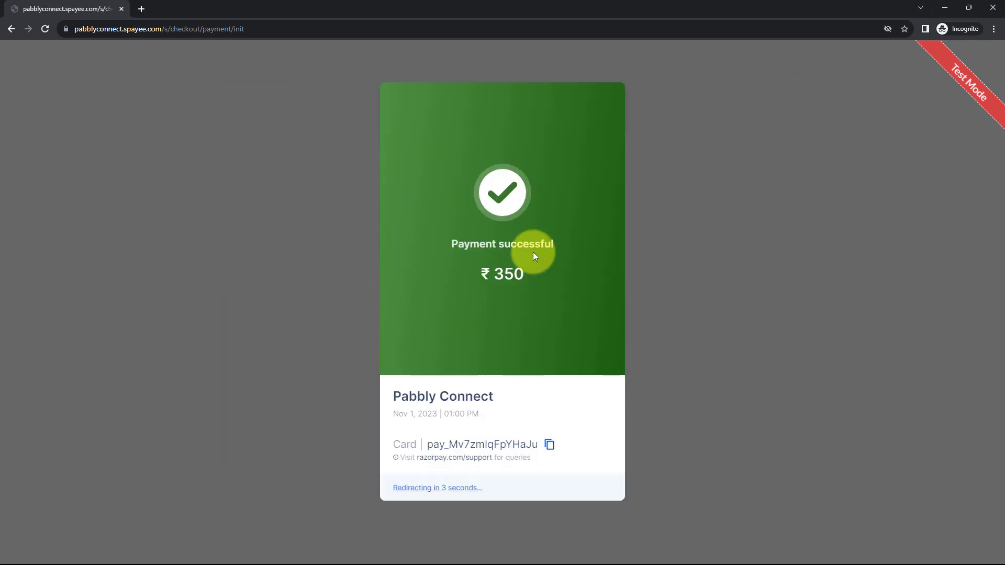
Review the captured Timestamp, Order Id, Name, Mobile, Items, Email and Amount values in the trigger response
left_click(944, 8)
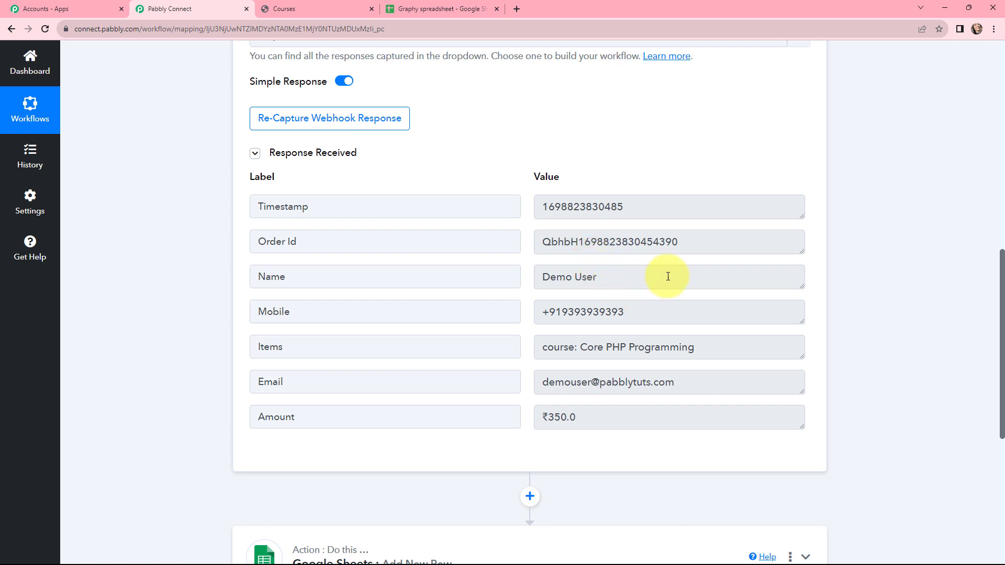
left_click(675, 207)
left_click_drag(675, 207, 534, 208)
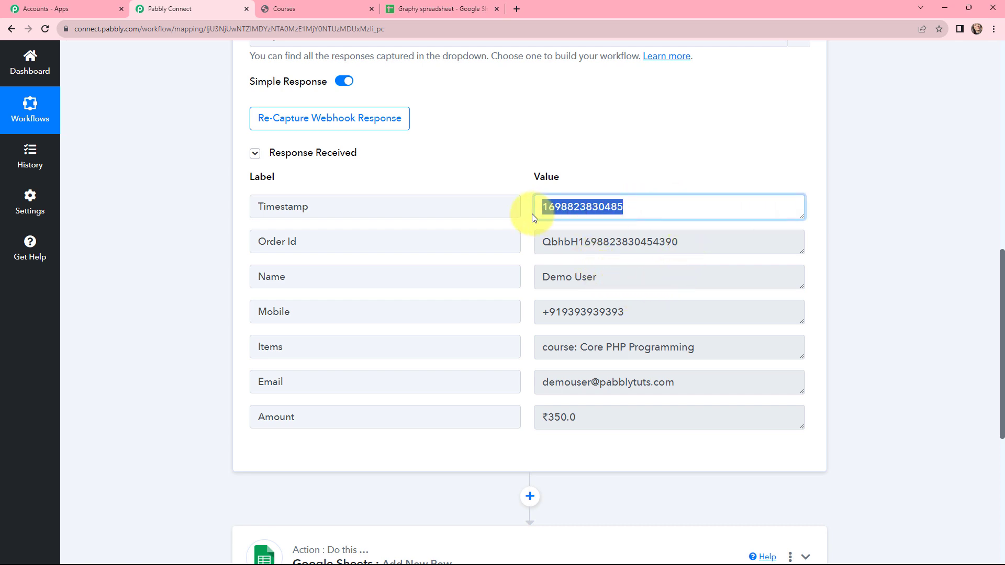
left_click_drag(691, 247, 538, 251)
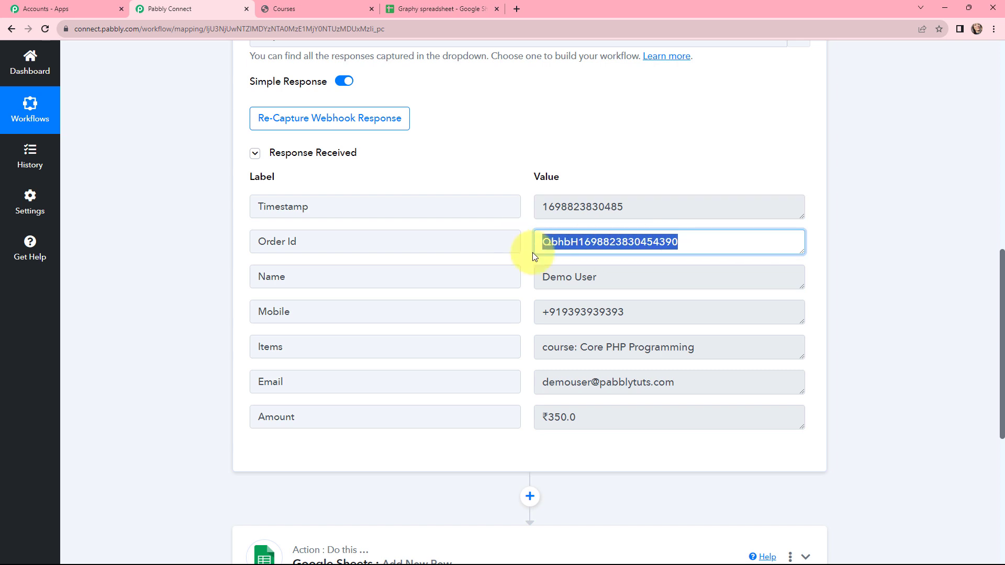
triple_click(610, 285)
left_click_drag(655, 326, 497, 319)
left_click_drag(741, 350, 489, 367)
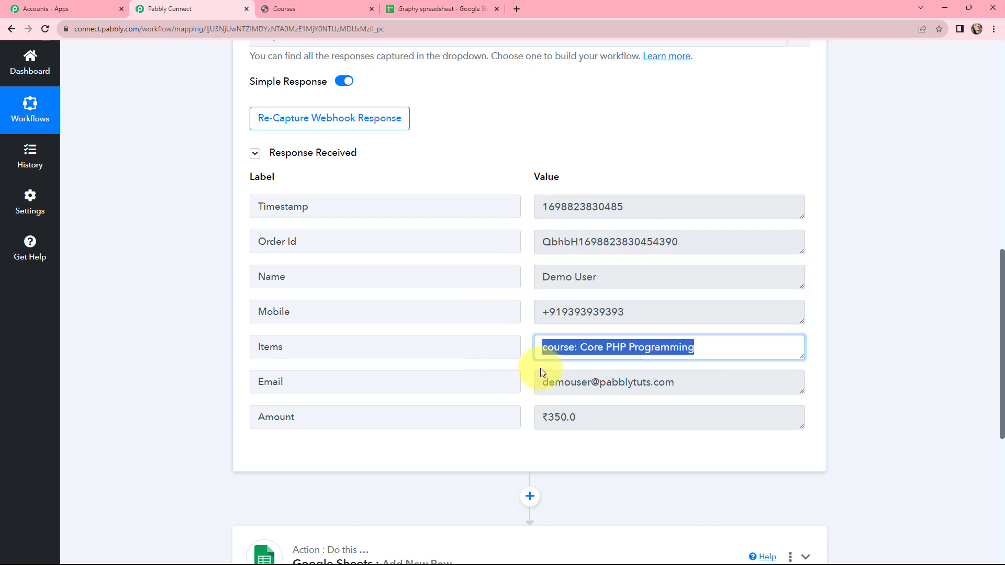
left_click_drag(675, 384, 500, 401)
left_click_drag(612, 419, 518, 410)
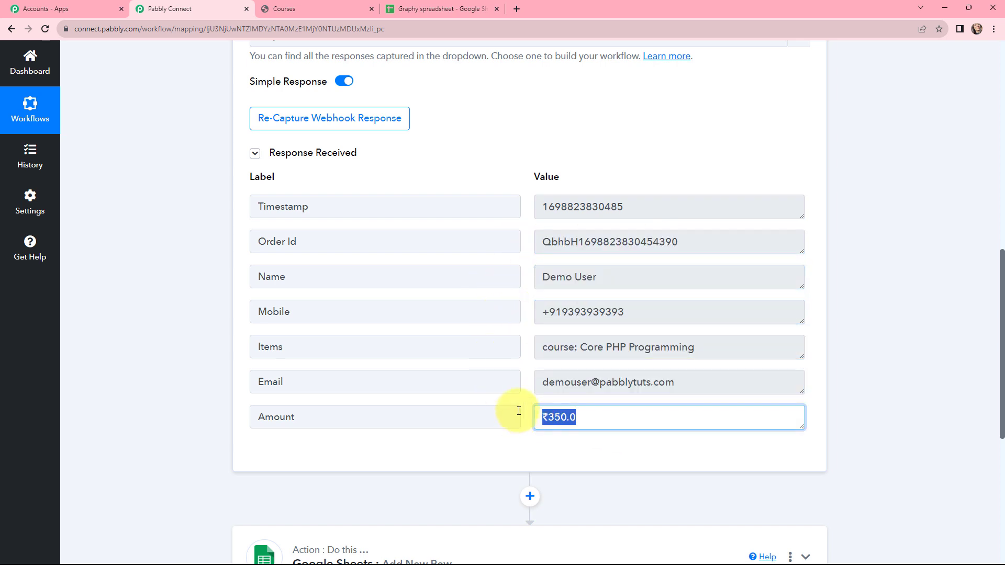
left_click_drag(709, 348, 529, 352)
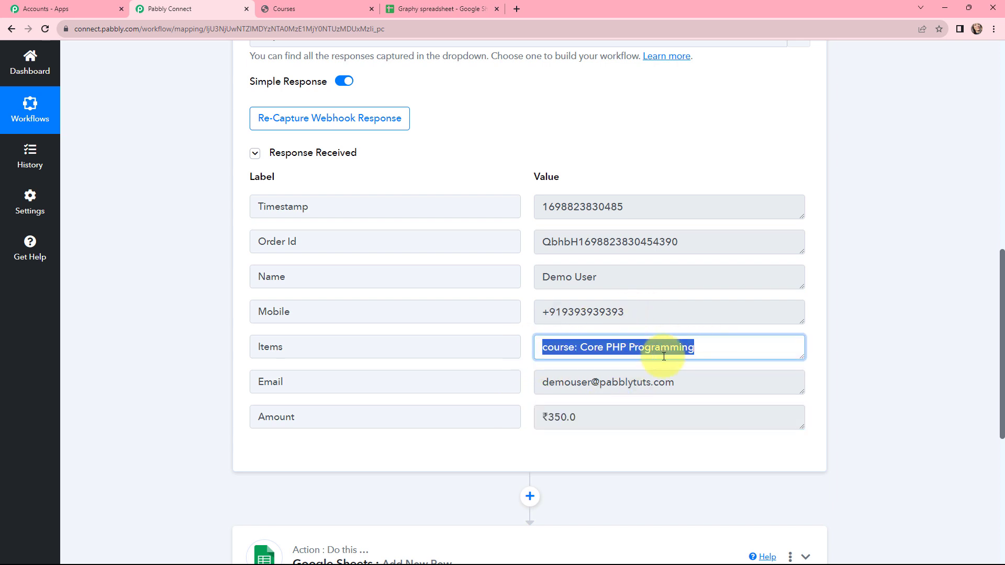
left_click(856, 332)
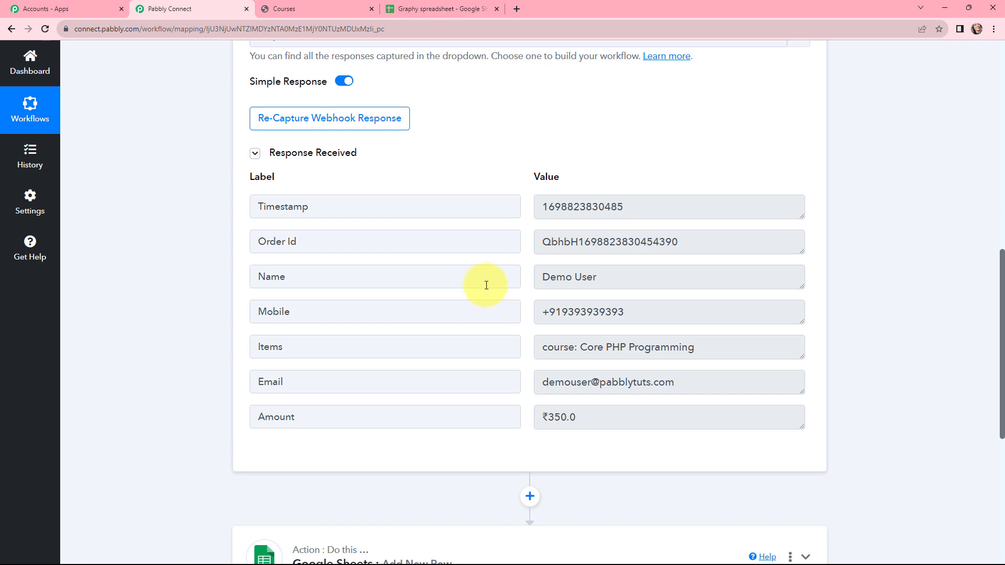
scroll(486, 285, "up", 10)
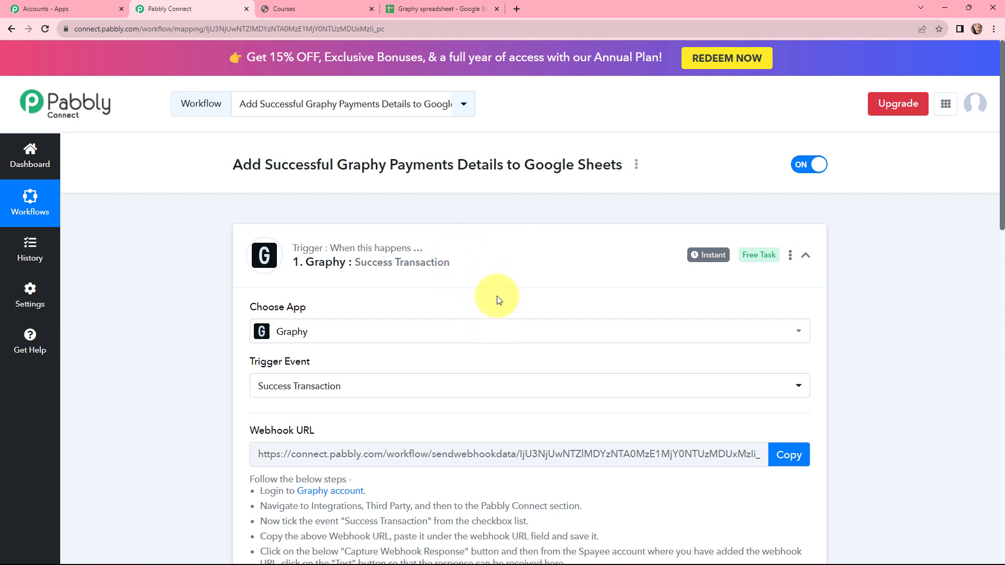
Connect the Google Sheets action through a new Google sign-in connection and refresh its fields
mouse_move(704, 258)
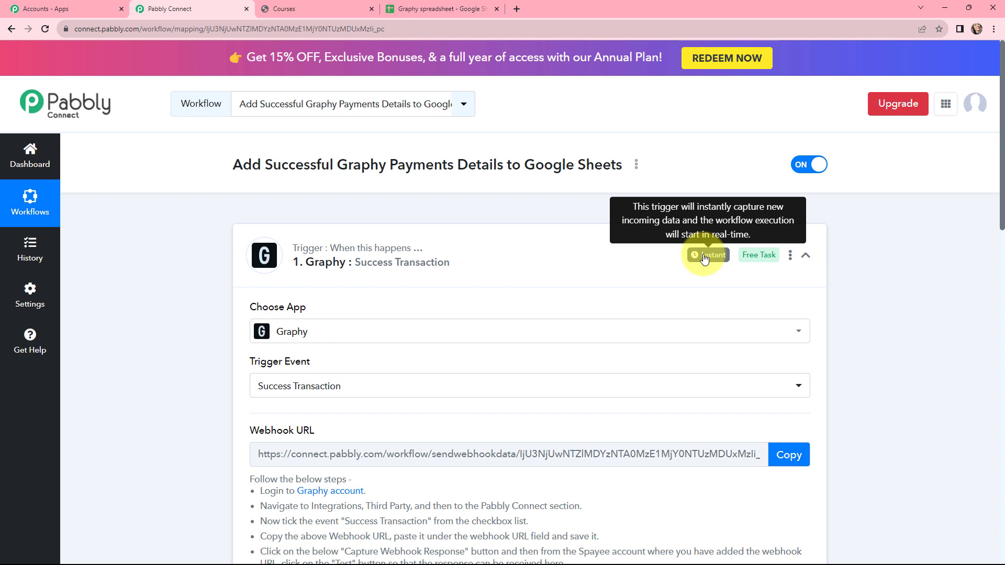
left_click(249, 234)
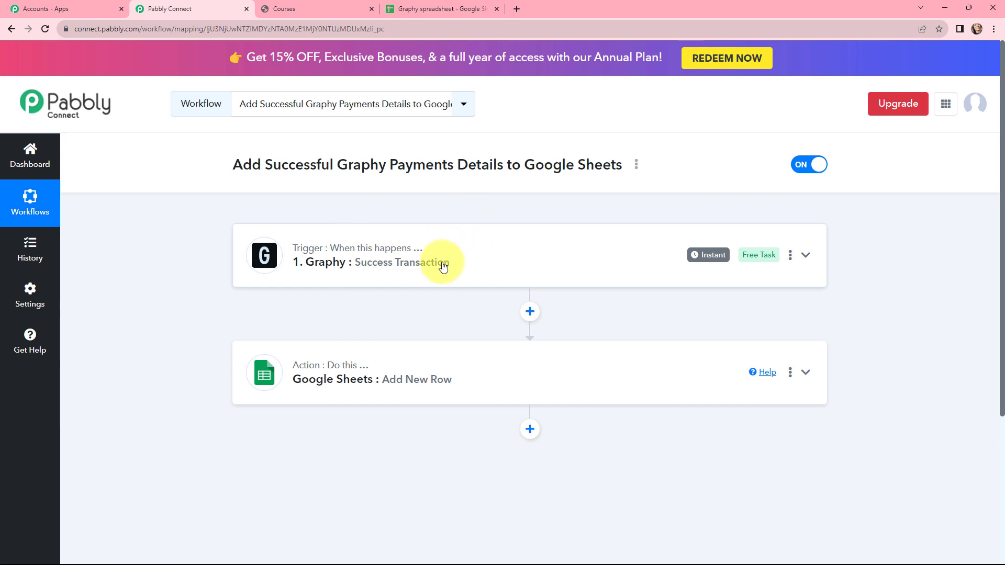
left_click(428, 365)
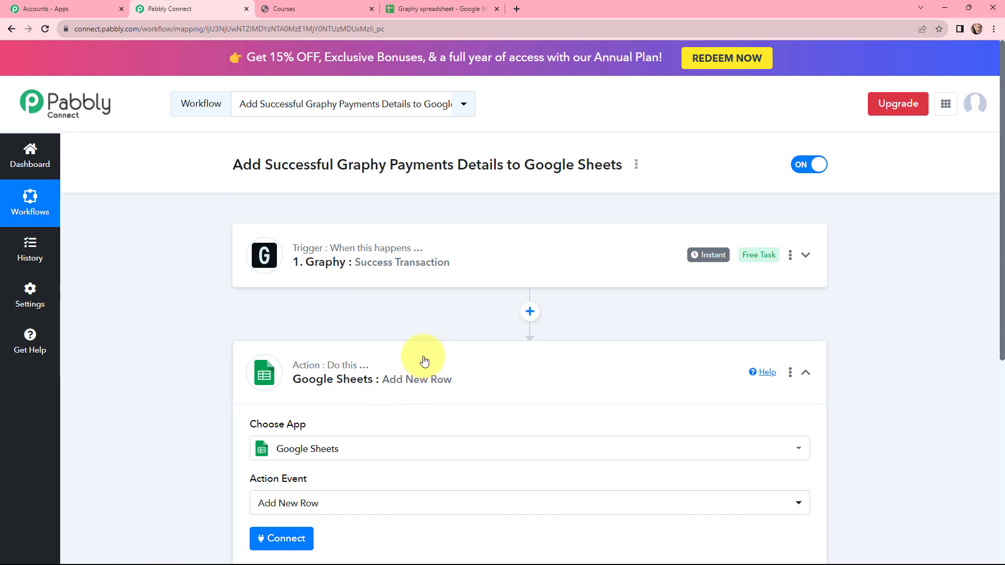
scroll(424, 360, "down", 2)
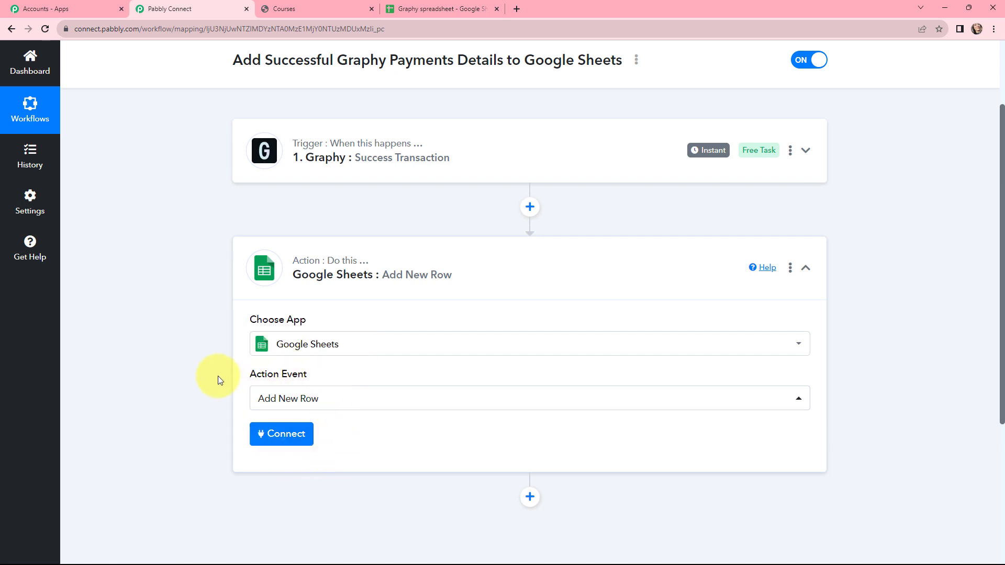
left_click(282, 434)
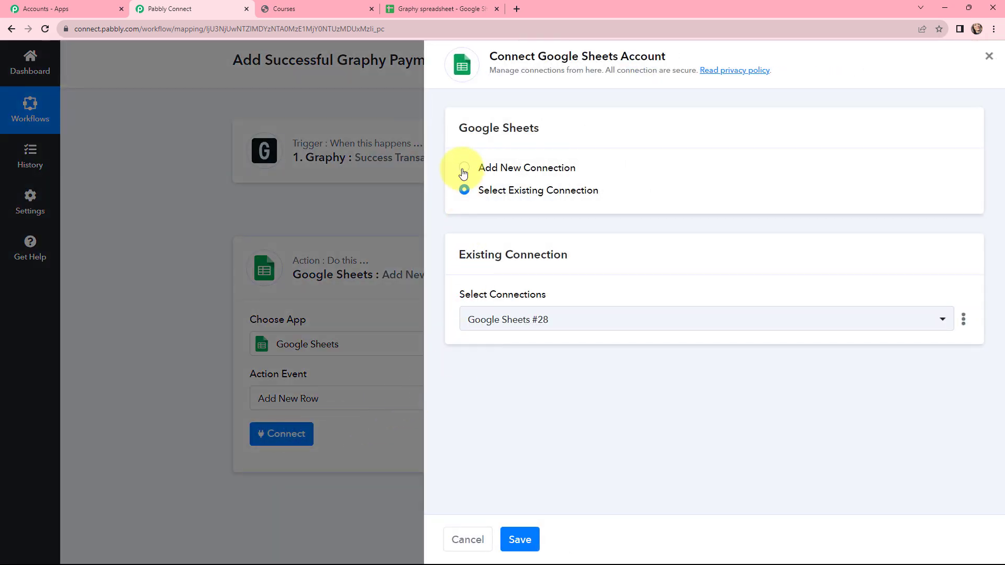
left_click(464, 168)
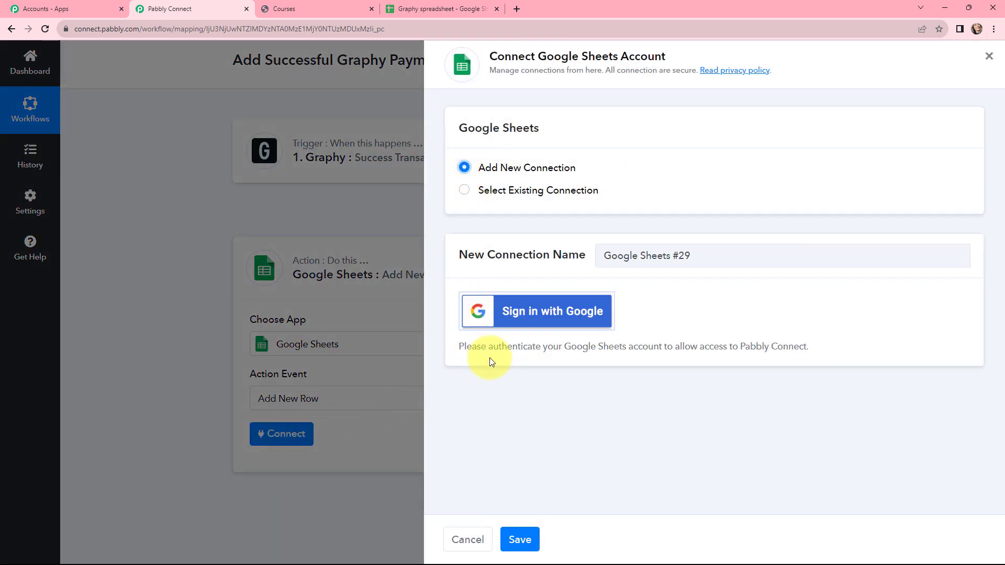
left_click(531, 316)
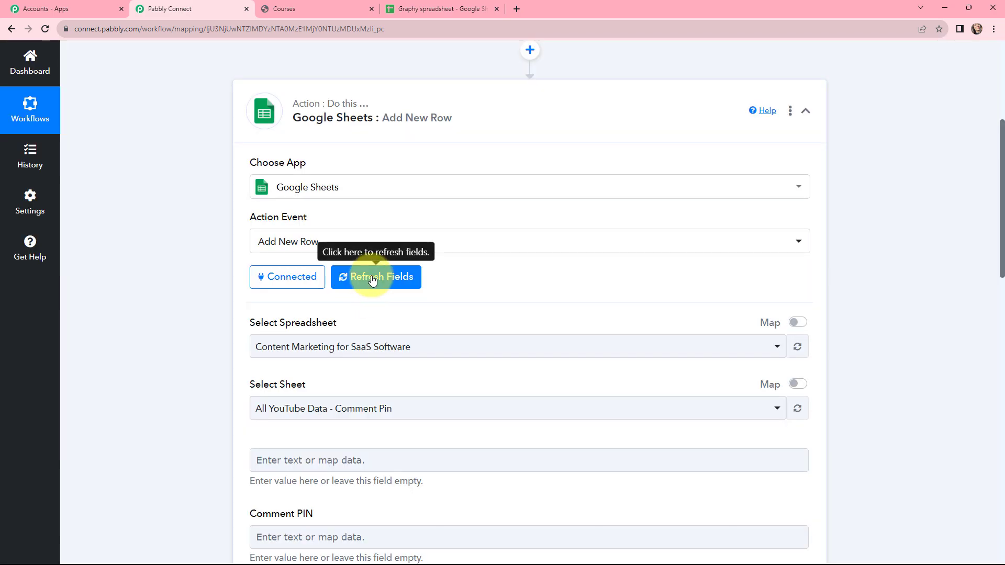
left_click(372, 278)
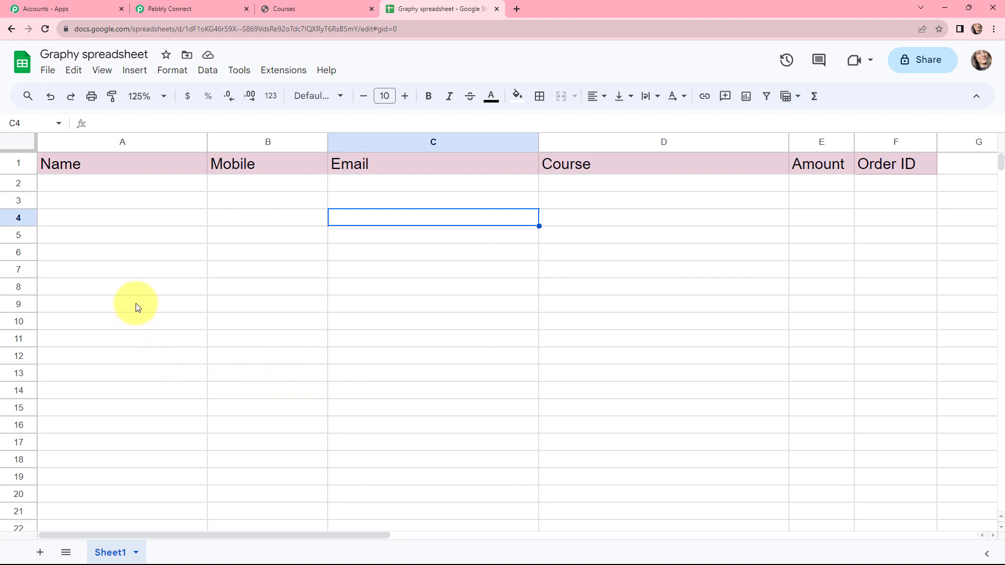
Check headers Name, Mobile, Email, Course, Amount, Order ID in row 1, then widen column F
left_click(101, 164)
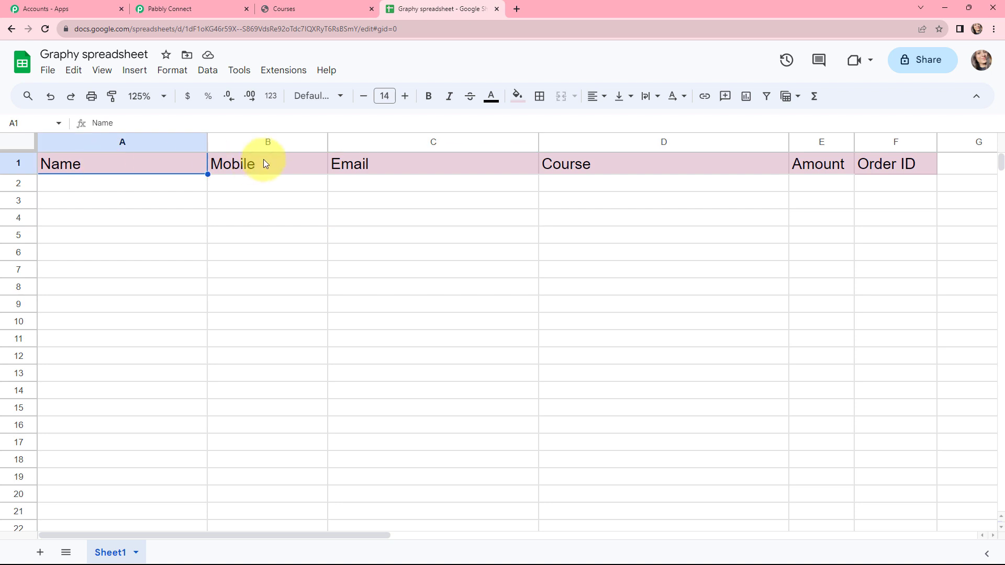
left_click(262, 162)
left_click(398, 162)
left_click(584, 163)
left_click(827, 162)
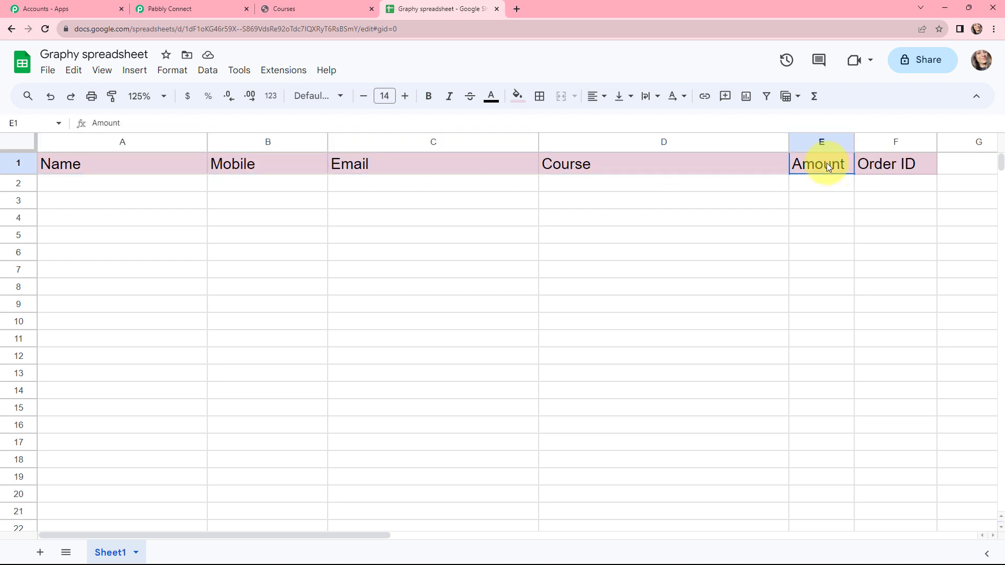
left_click(904, 163)
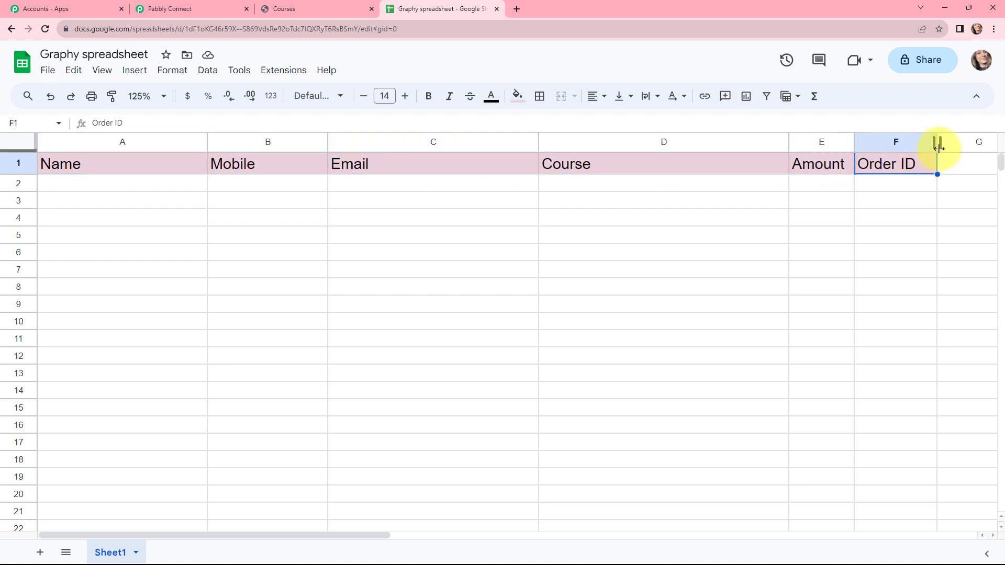
left_click_drag(937, 142, 983, 143)
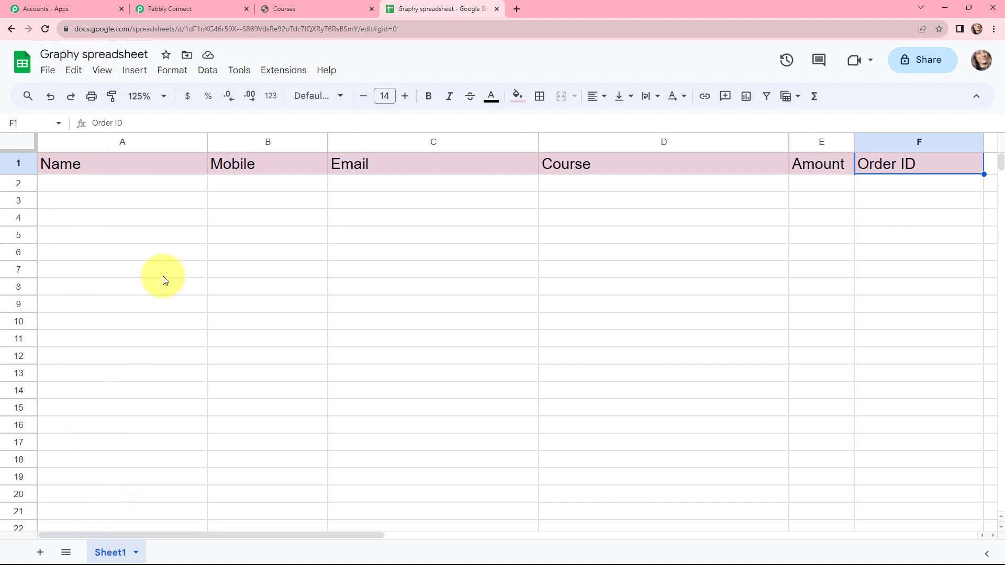
Point the Add New Row action at the Graphy spreadsheet and scroll to its empty Name-to-Order ID fields
left_click(181, 6)
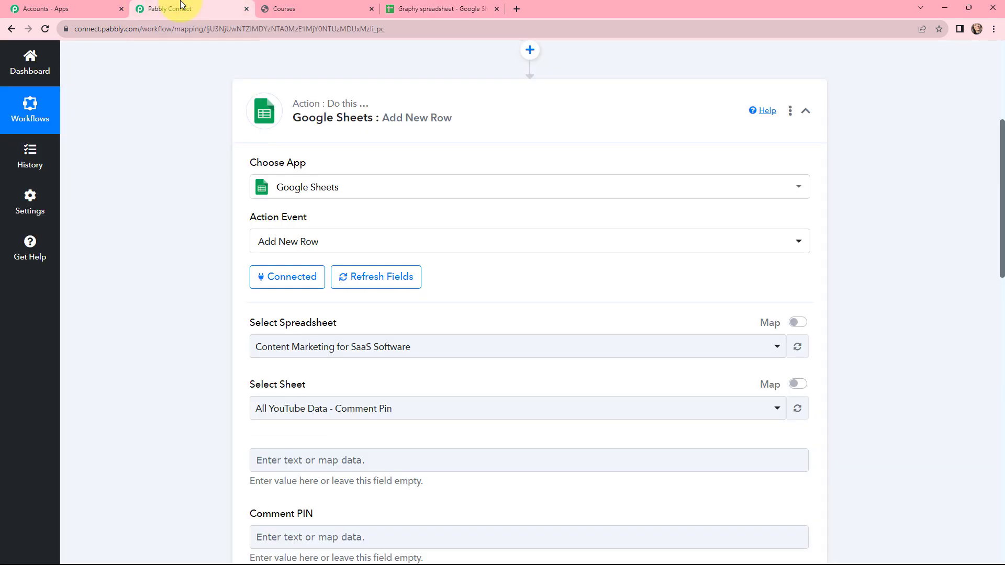
left_click(324, 347)
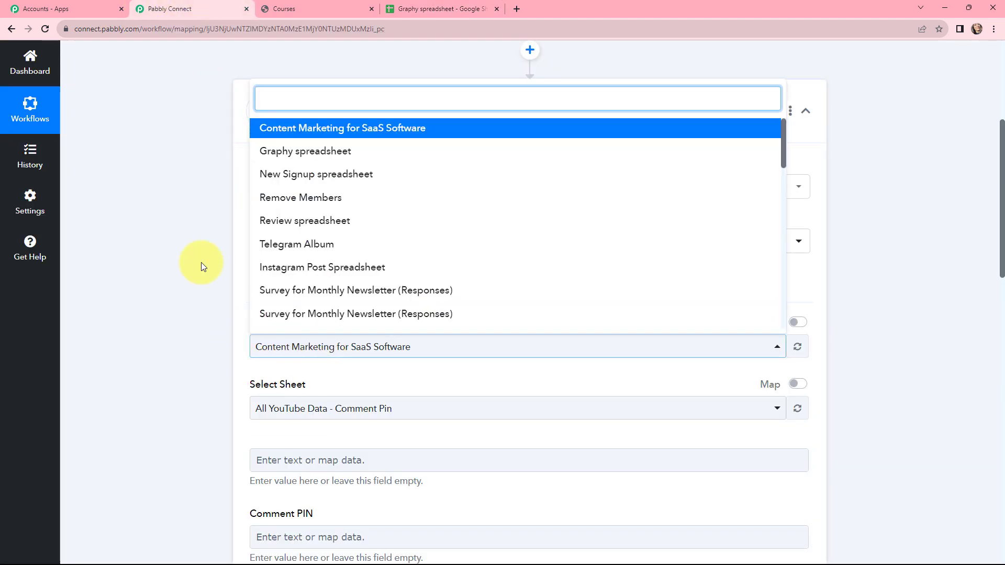
left_click(289, 152)
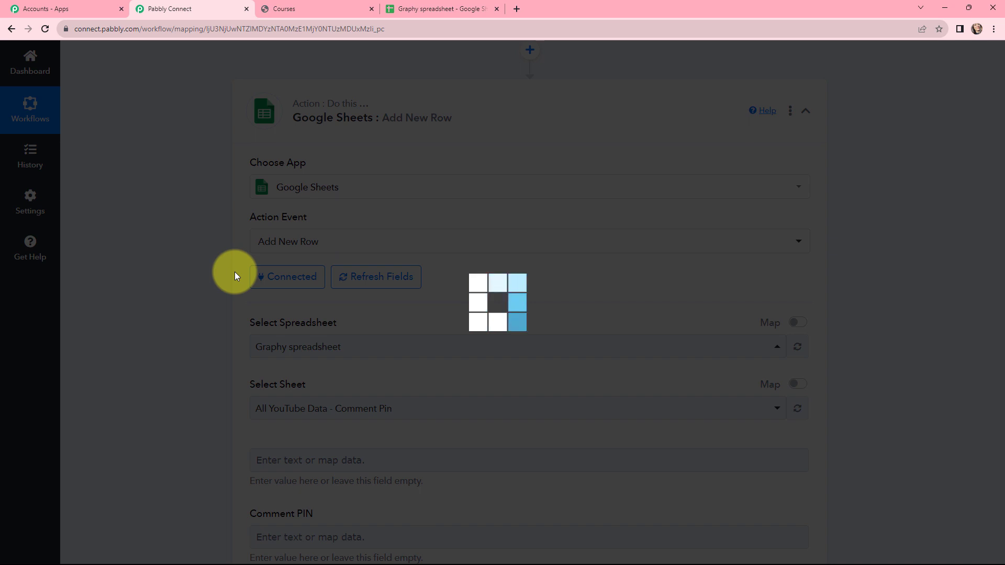
scroll(237, 375, "down", 1)
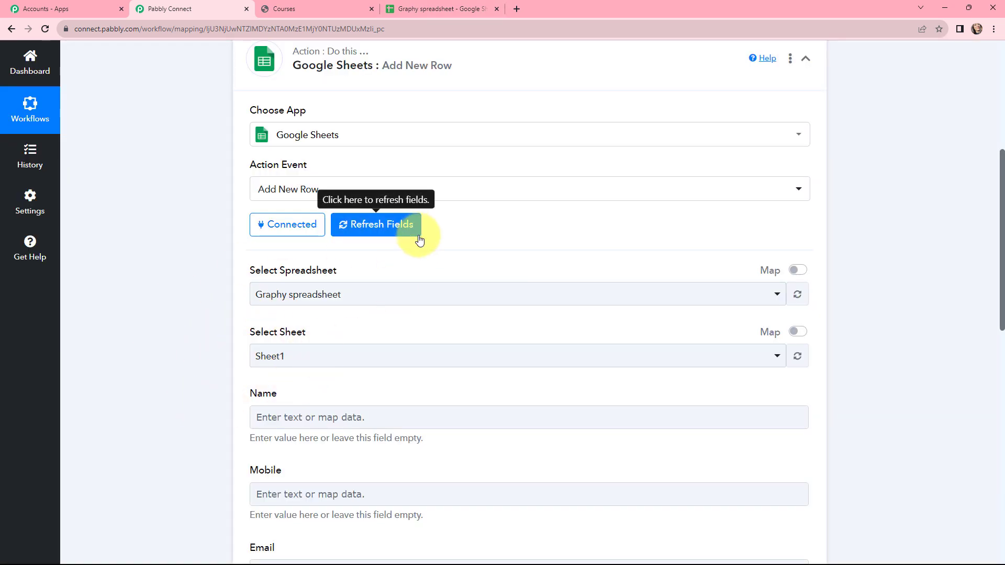
scroll(425, 256, "down", 3)
scroll(462, 225, "down", 3)
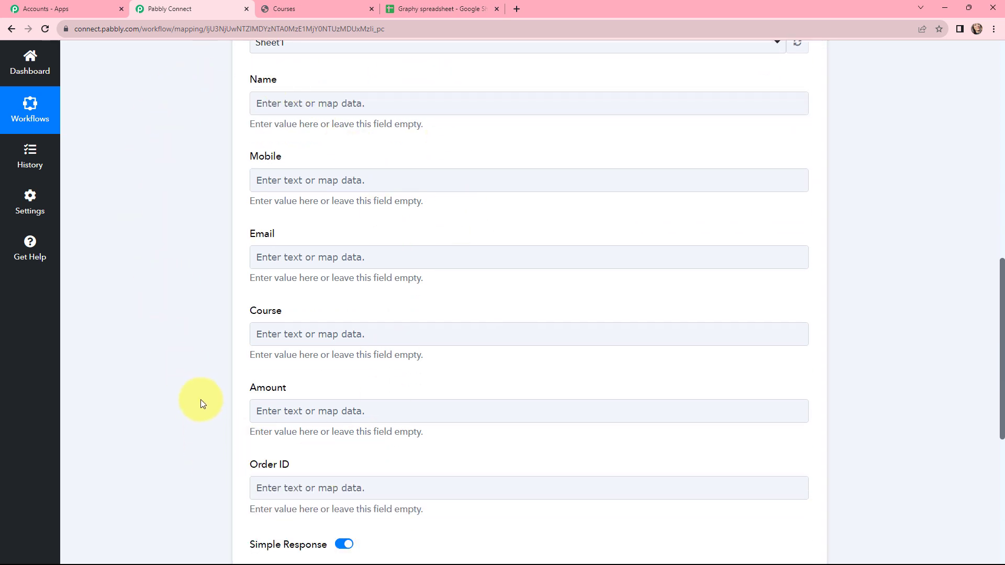
Map the Graphy transaction's Name, Mobile and Email values into the matching row fields
left_click(271, 102)
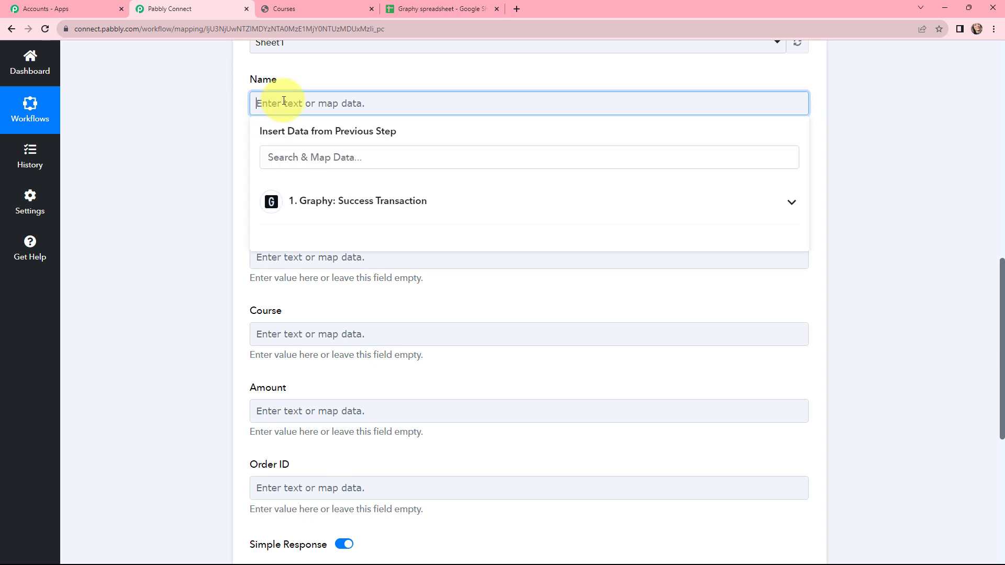
left_click(385, 200)
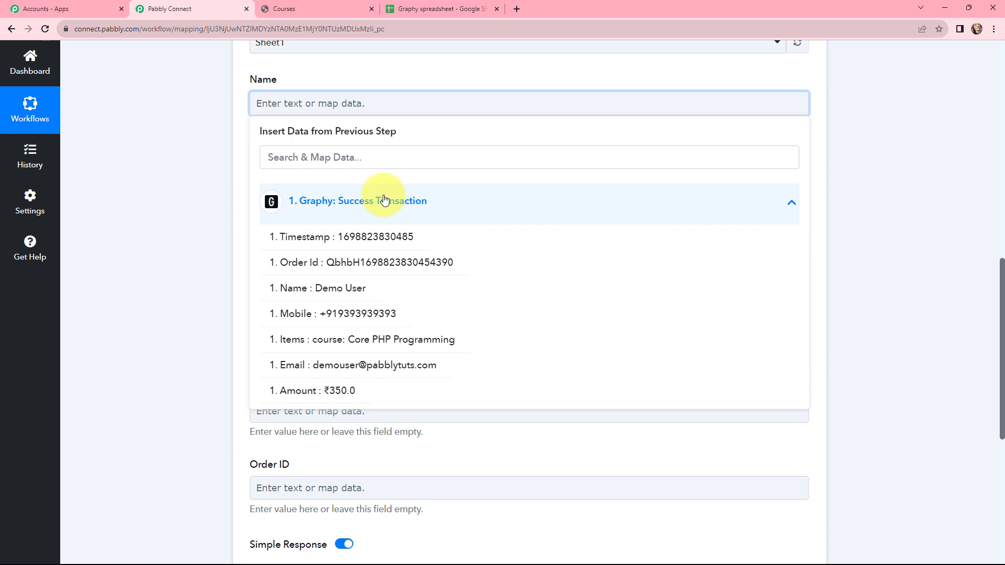
left_click(352, 288)
left_click(215, 190)
left_click(263, 187)
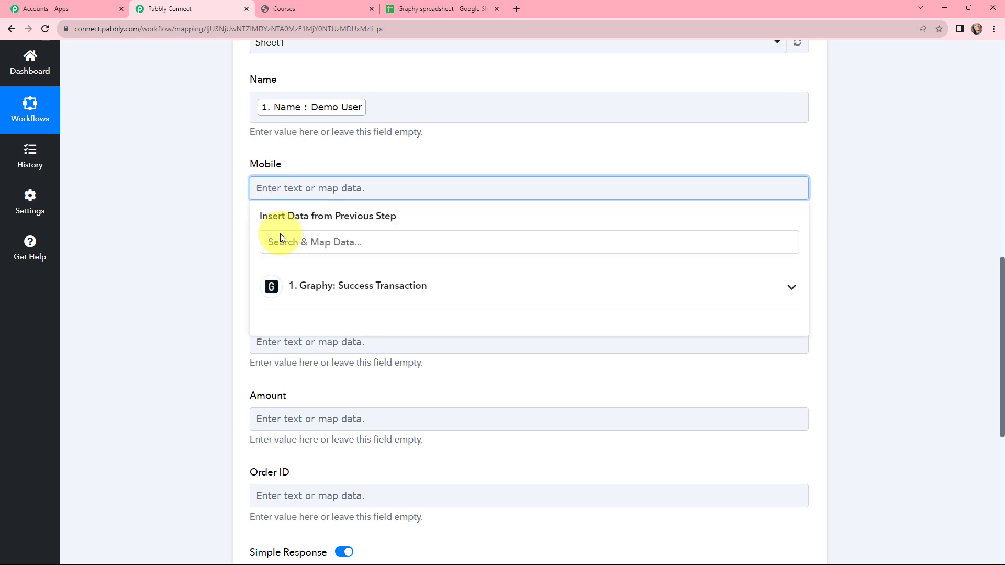
left_click(294, 282)
left_click(348, 395)
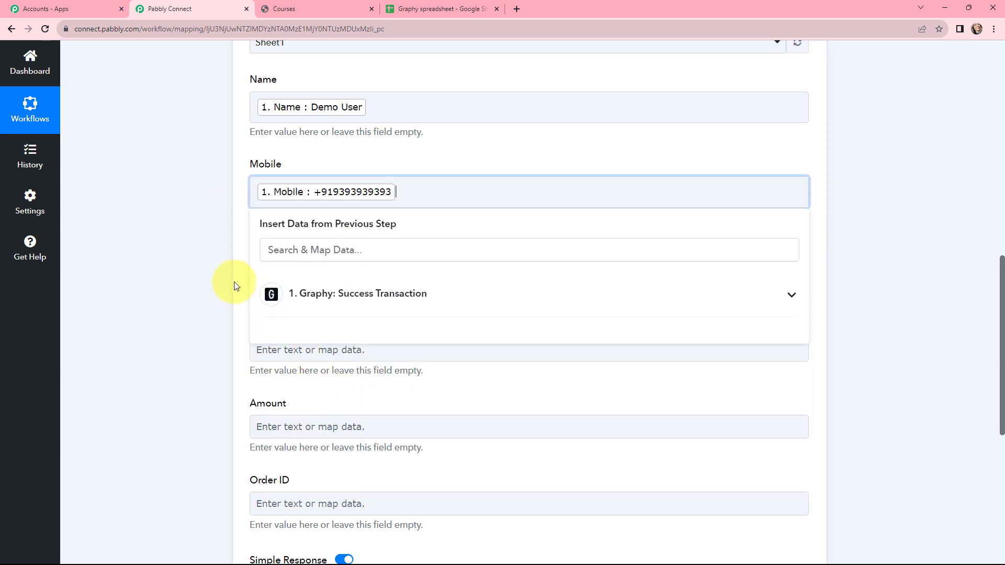
left_click(252, 293)
left_click(265, 272)
left_click(316, 372)
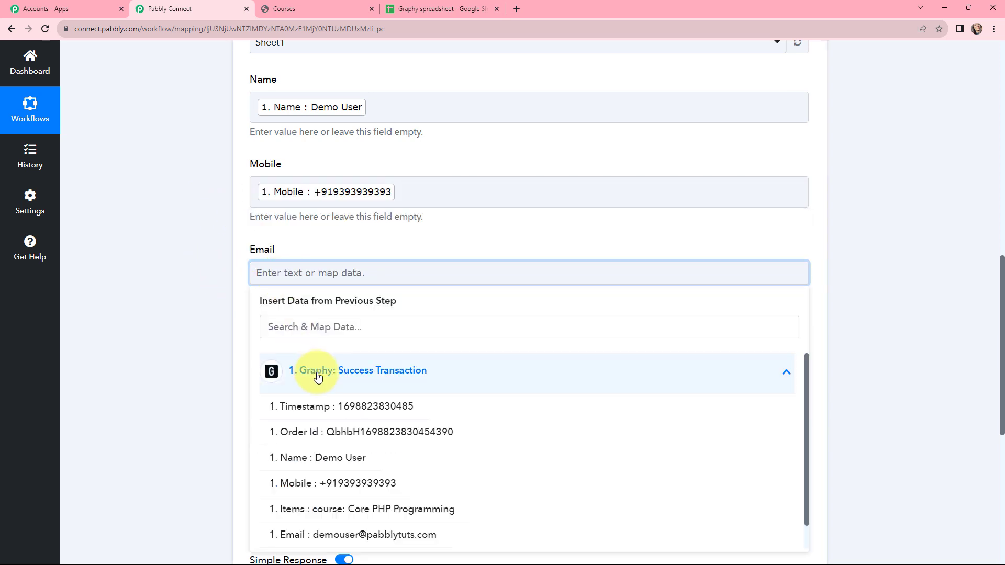
left_click(390, 535)
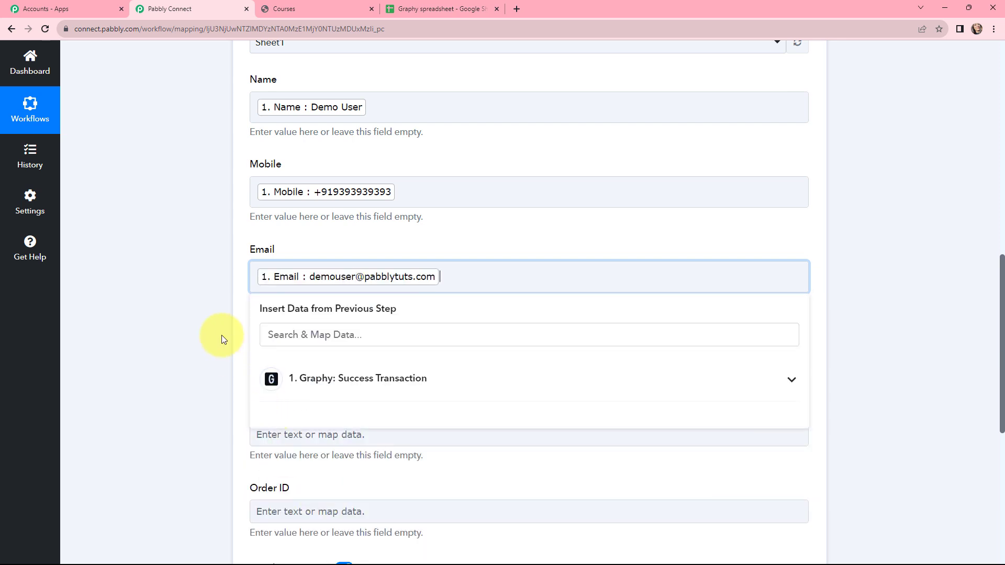
left_click(221, 335)
Map the Graphy Items value into Course and the payment Amount into Amount
scroll(253, 249, "down", 3)
left_click(275, 200)
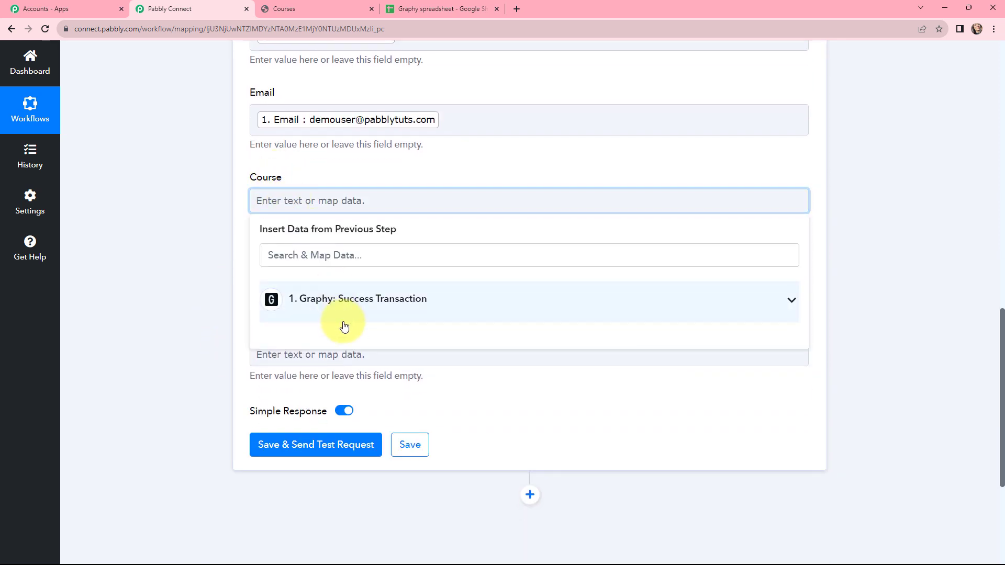
left_click(340, 302)
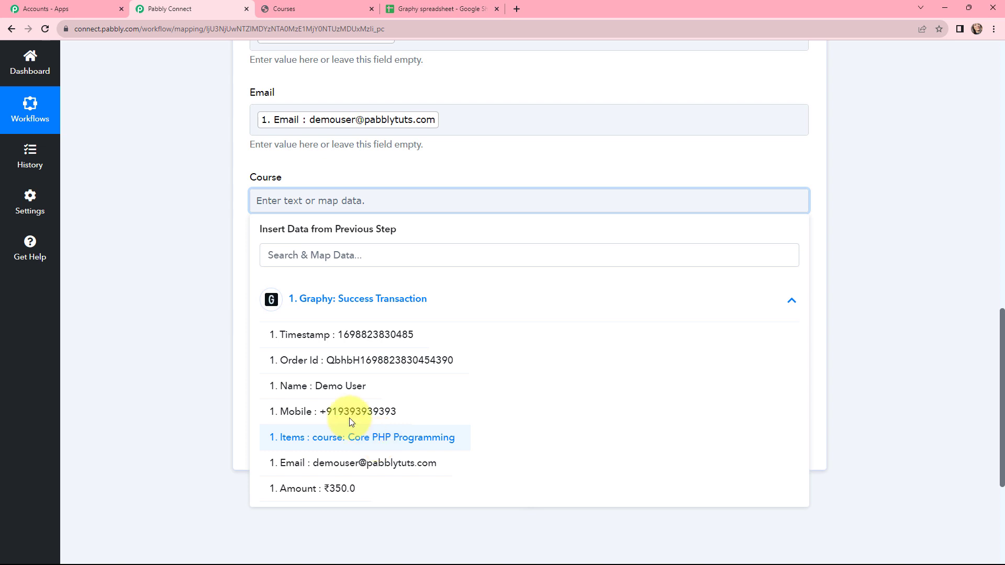
left_click(403, 435)
left_click(222, 283)
left_click(294, 283)
left_click(320, 386)
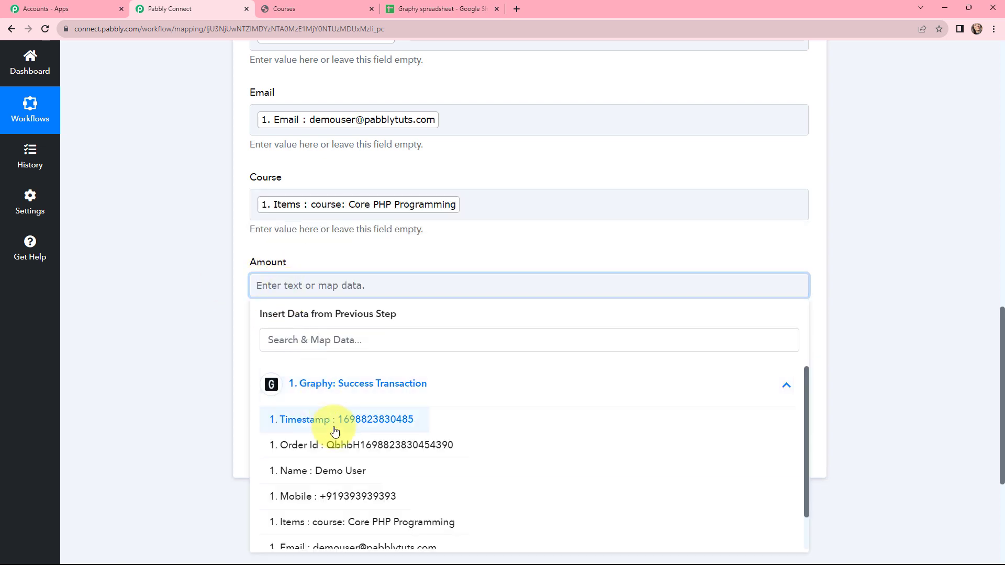
scroll(358, 472, "down", 1)
left_click(352, 530)
left_click(138, 298)
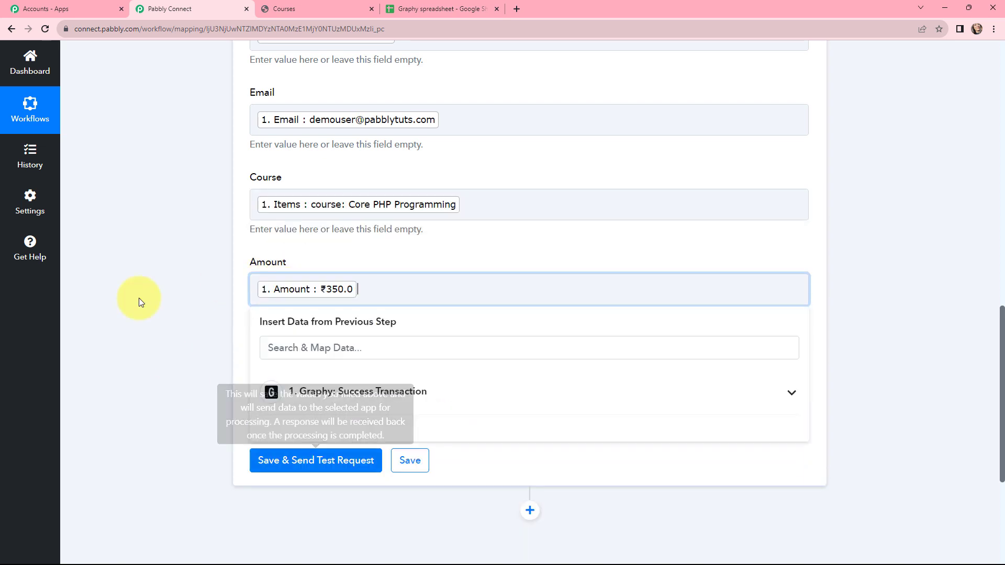
Map the Graphy Order Id into the Order ID field and review the mappings
scroll(270, 240, "down", 2)
left_click(282, 262)
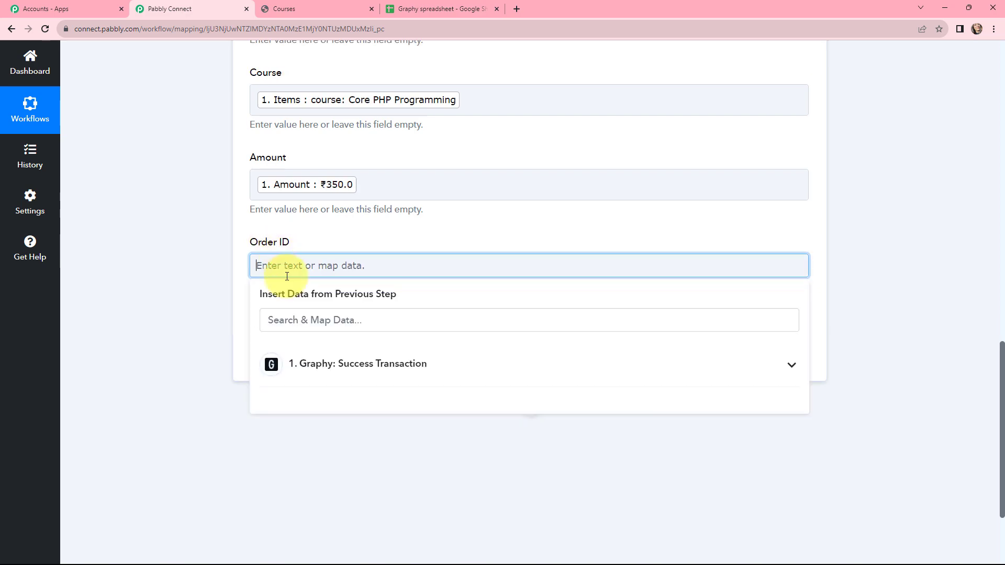
left_click(313, 356)
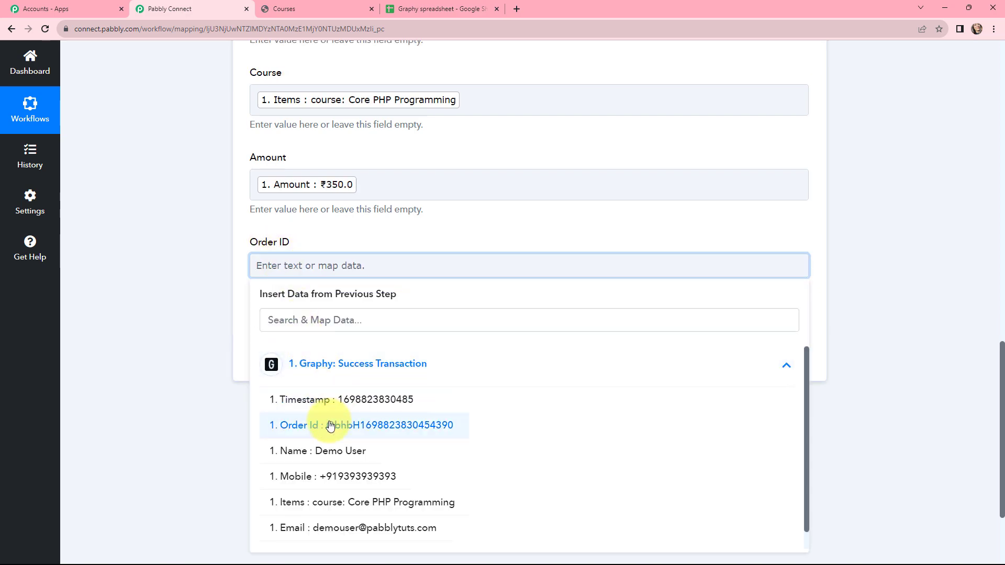
left_click(336, 363)
left_click(218, 302)
scroll(213, 278, "up", 4)
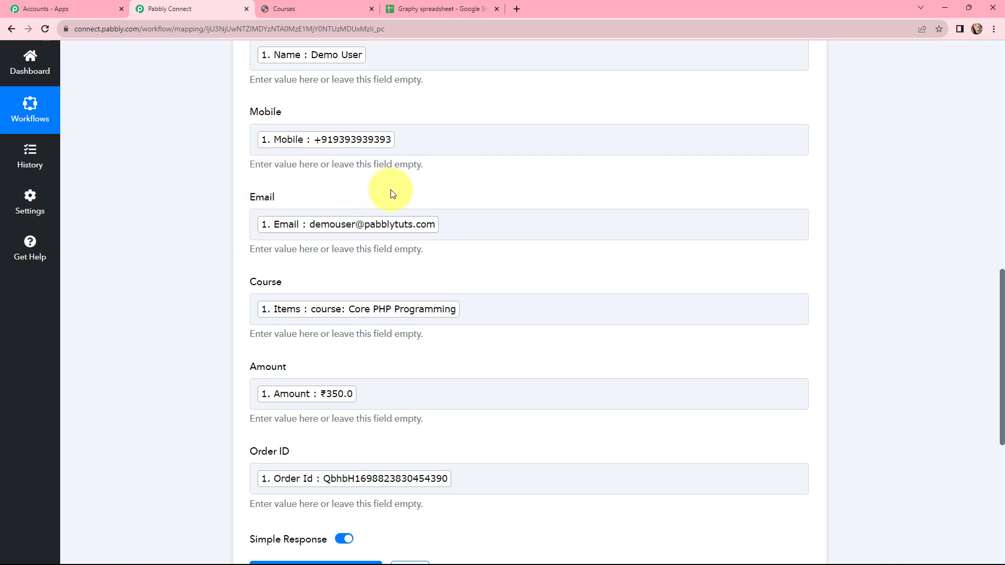
scroll(393, 189, "down", 5)
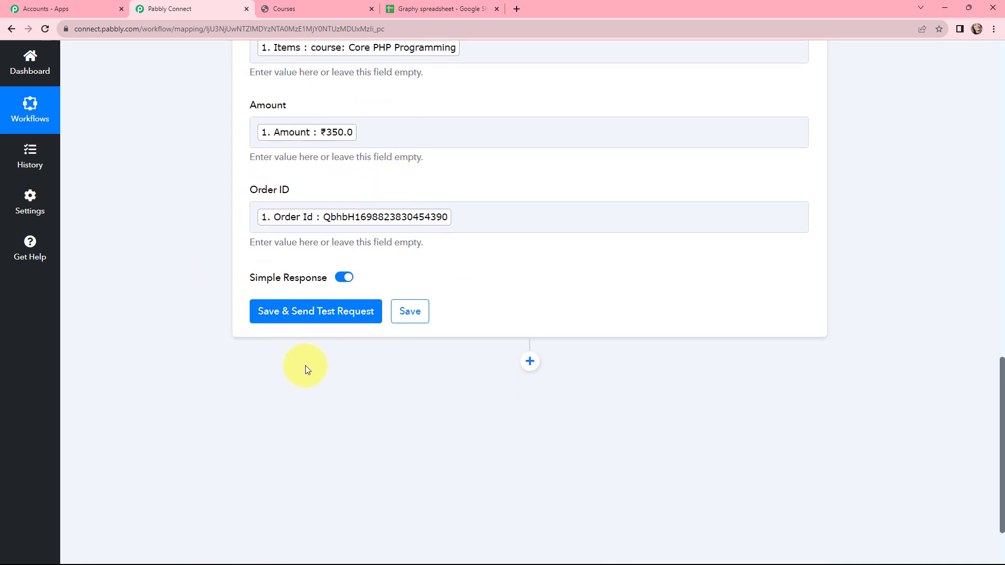
Save the Add New Row action, send a test row, and bring up the Graphy spreadsheet
left_click(307, 314)
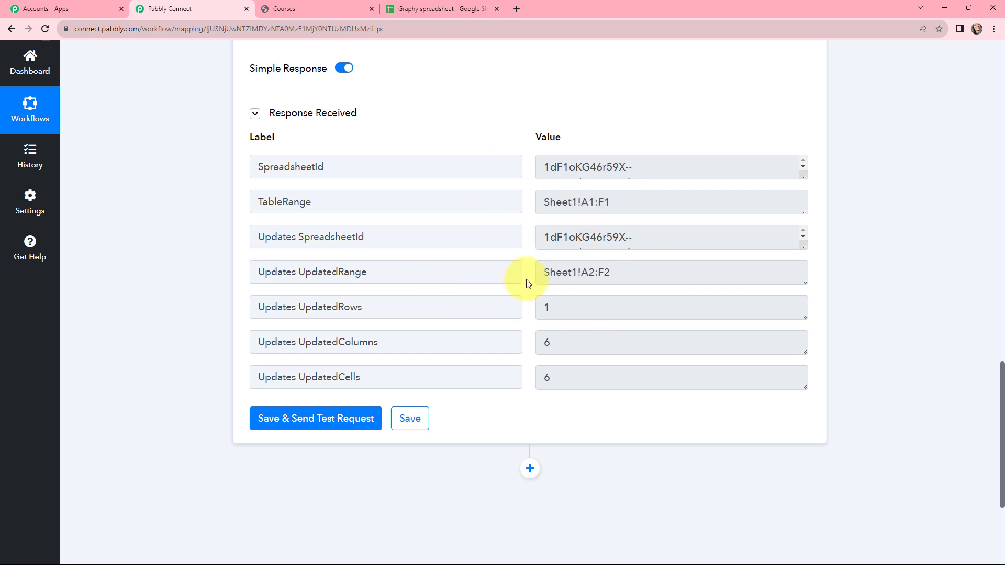
left_click(441, 9)
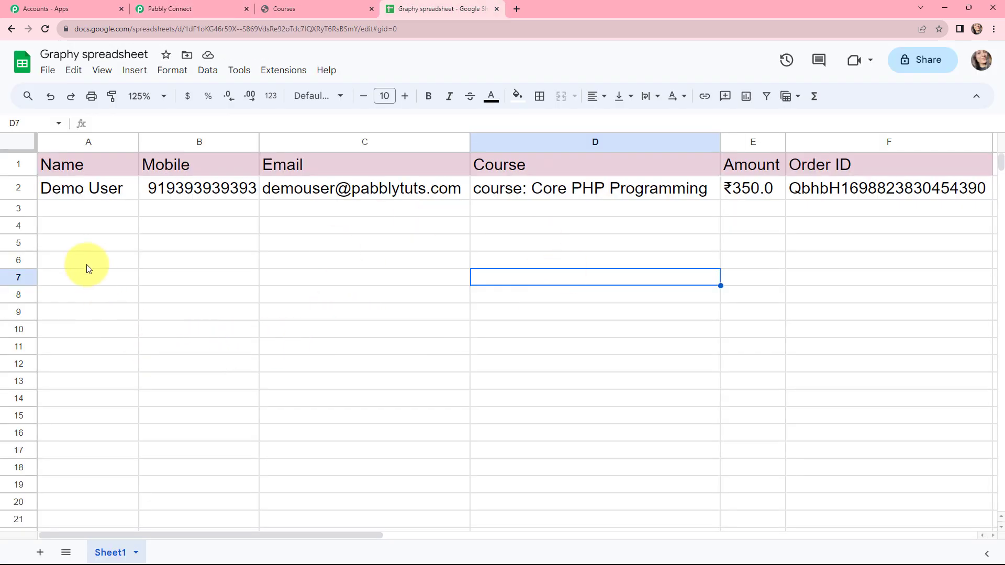
Verify the name, mobile, email, course, amount and order id in cells A2–F2, then return to Pabbly Connect
left_click(75, 191)
left_click(215, 194)
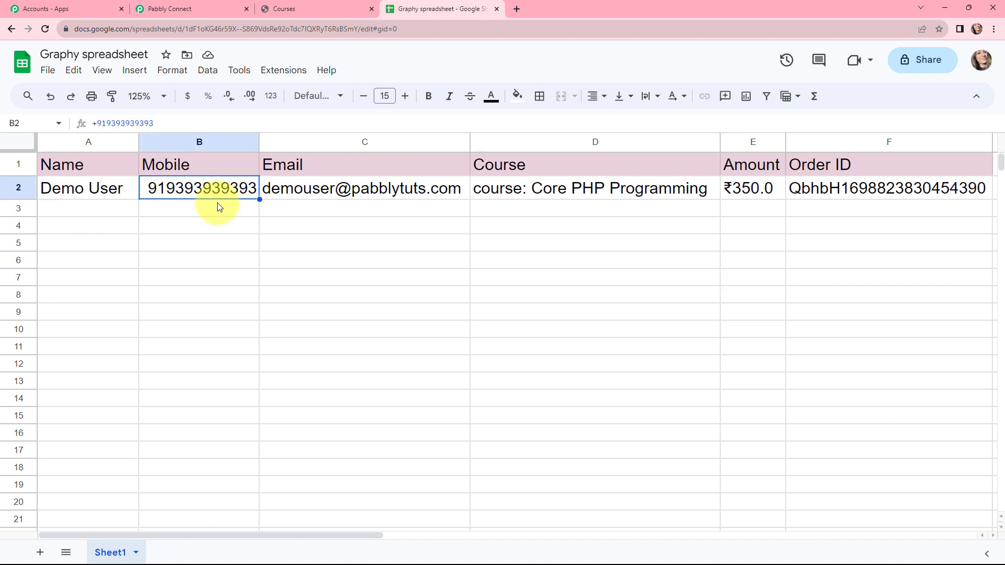
left_click(350, 189)
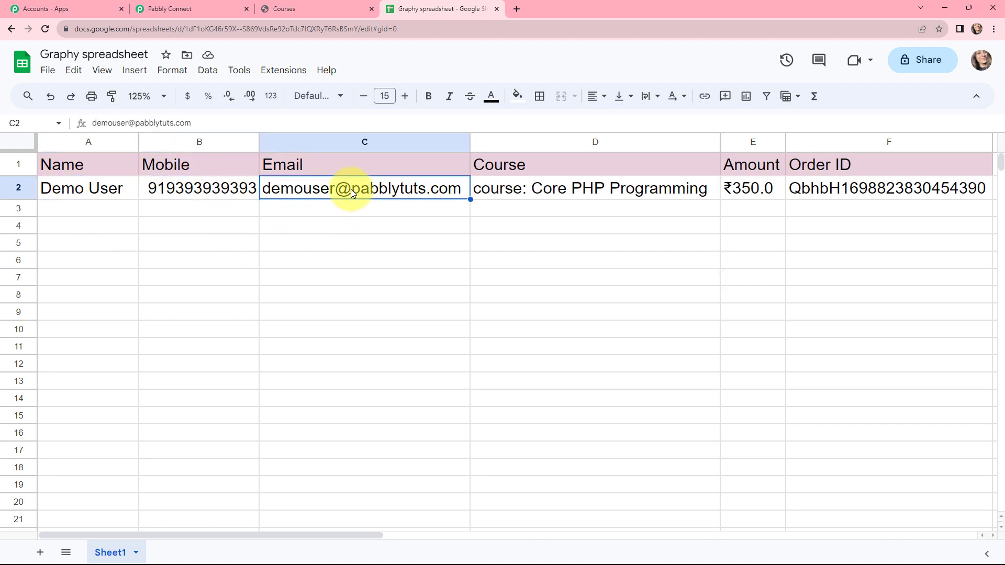
left_click(624, 188)
left_click(775, 191)
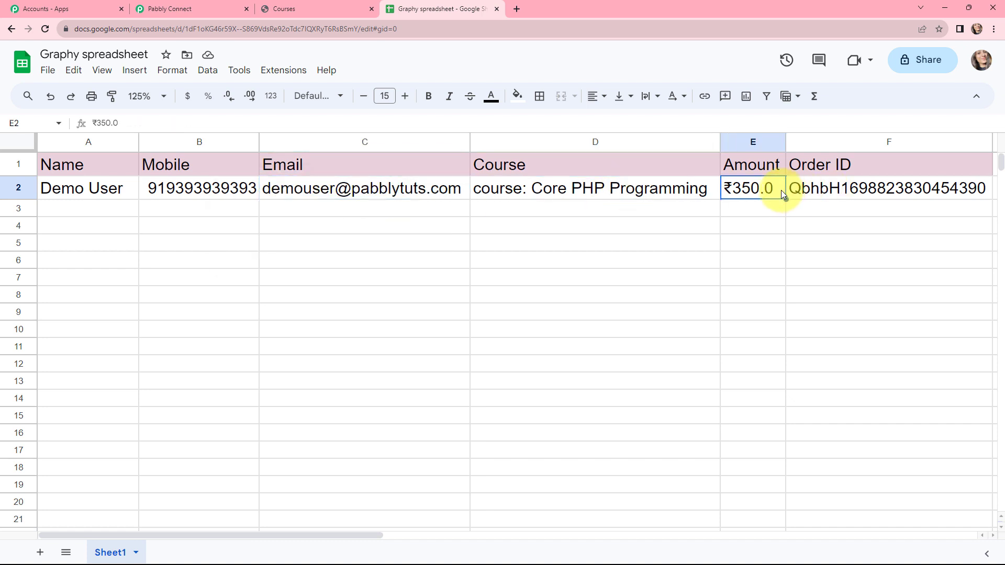
left_click(832, 193)
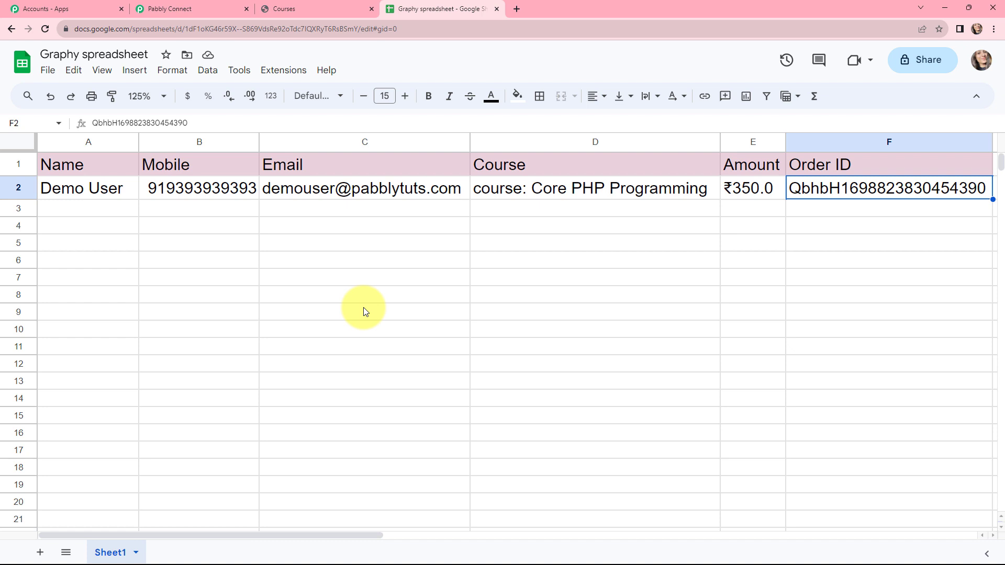
key("ctrl+2")
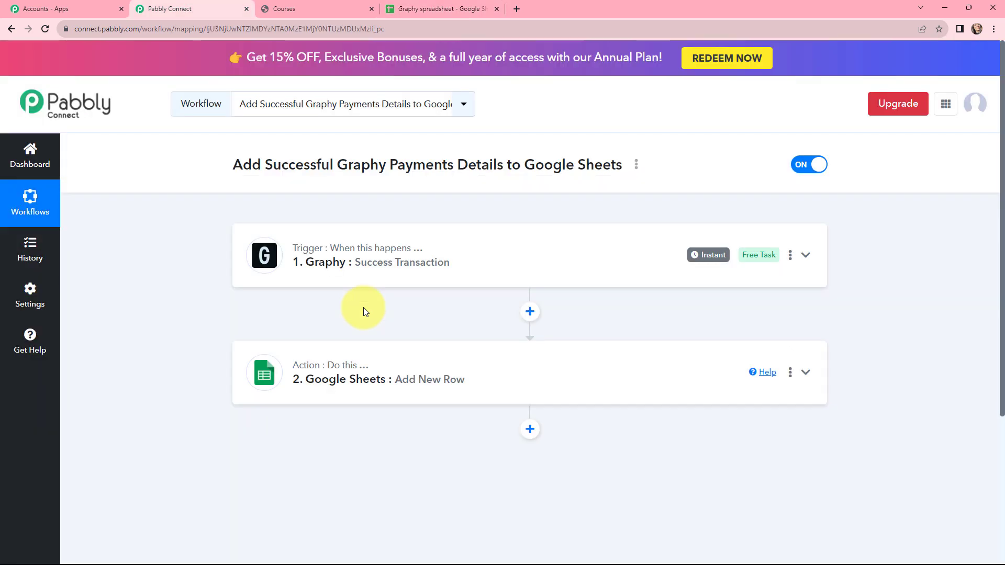